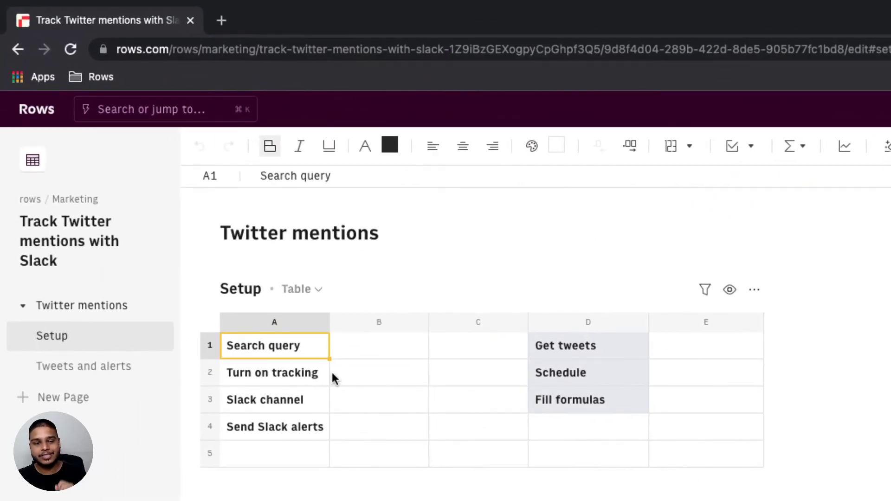
pyautogui.click(341, 352)
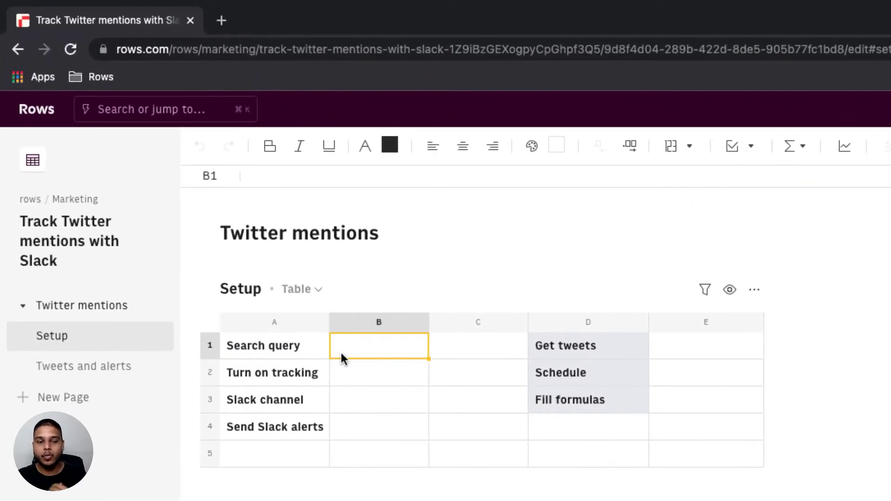
pyautogui.click(752, 148)
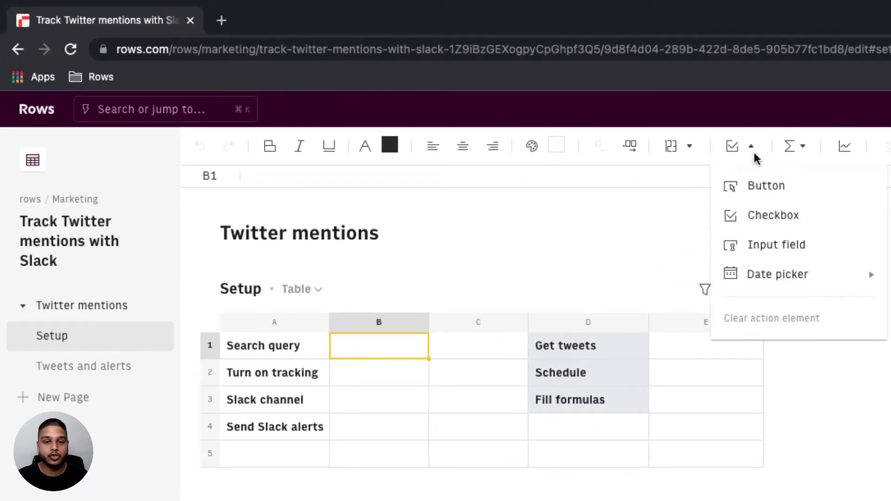
pyautogui.click(823, 252)
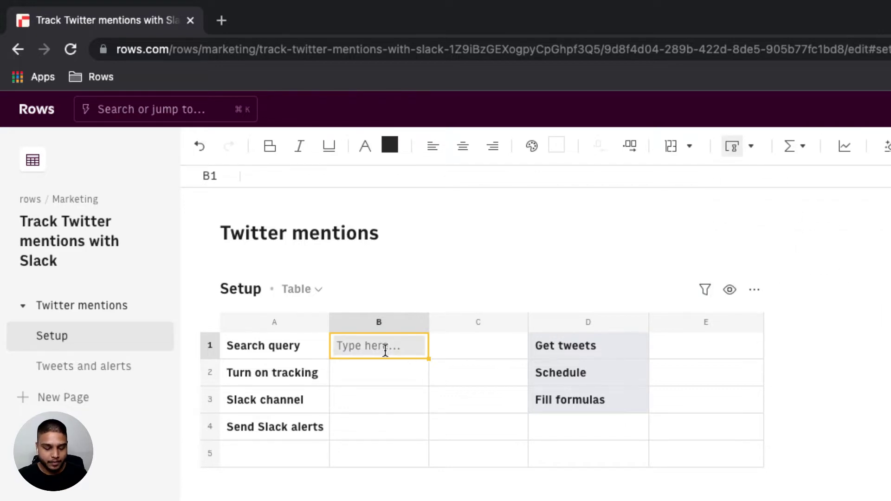
pyautogui.write('@RowsHQ')
pyautogui.press('Return')
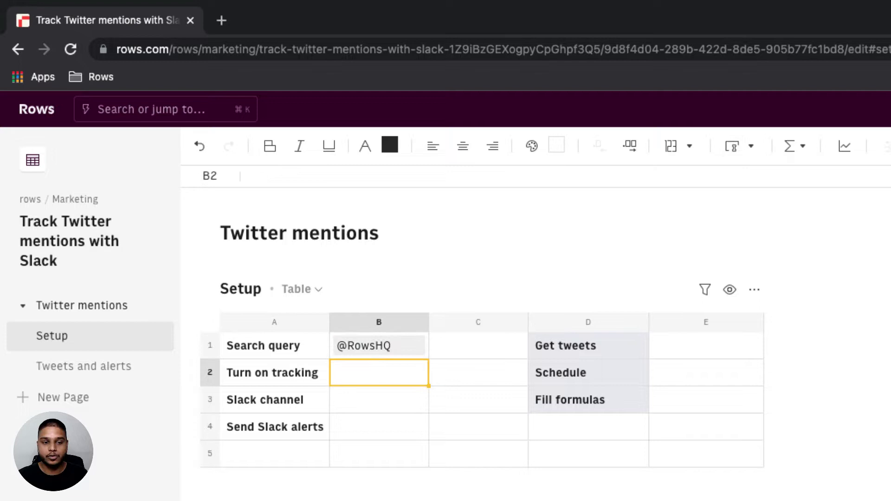
# Put a tracking checkbox in B2 and make B3 an input field for #alerts-rows.
pyautogui.click(747, 156)
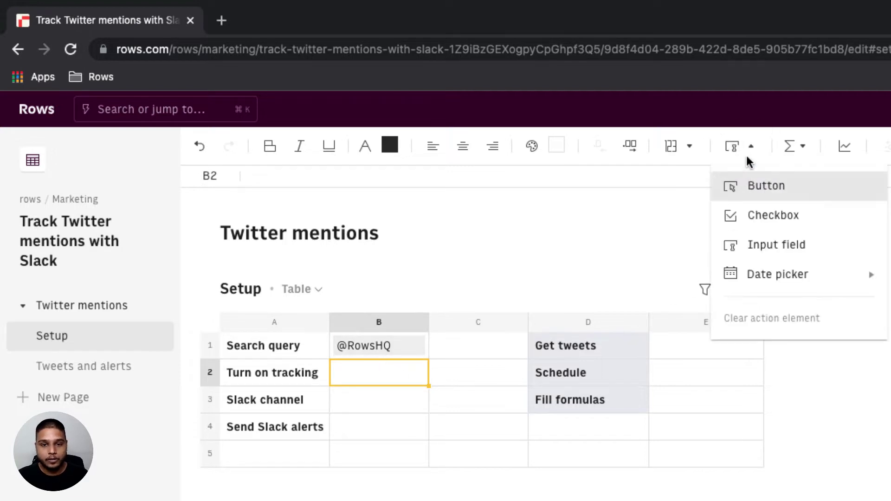
pyautogui.click(750, 218)
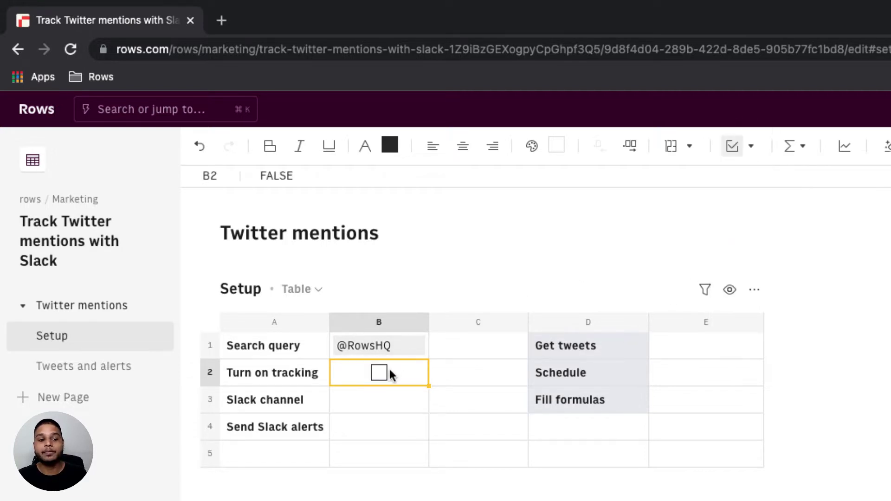
pyautogui.click(383, 405)
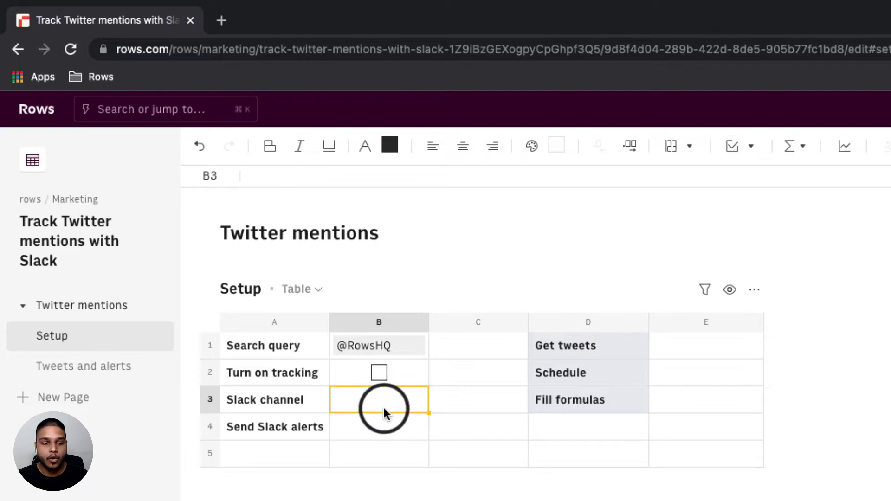
pyautogui.click(752, 155)
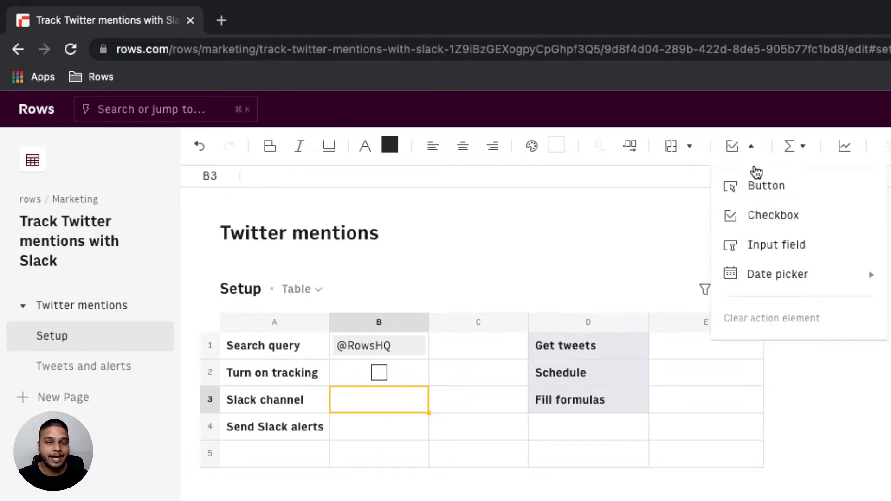
pyautogui.click(758, 248)
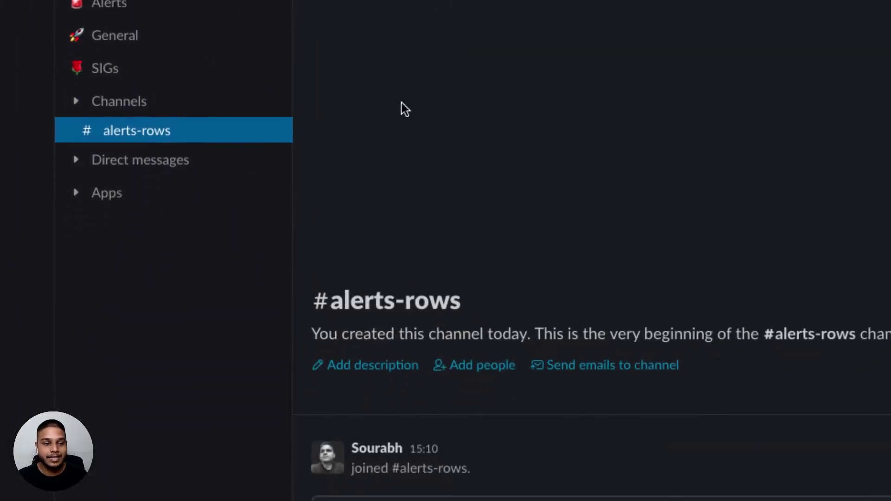
pyautogui.rightClick(181, 137)
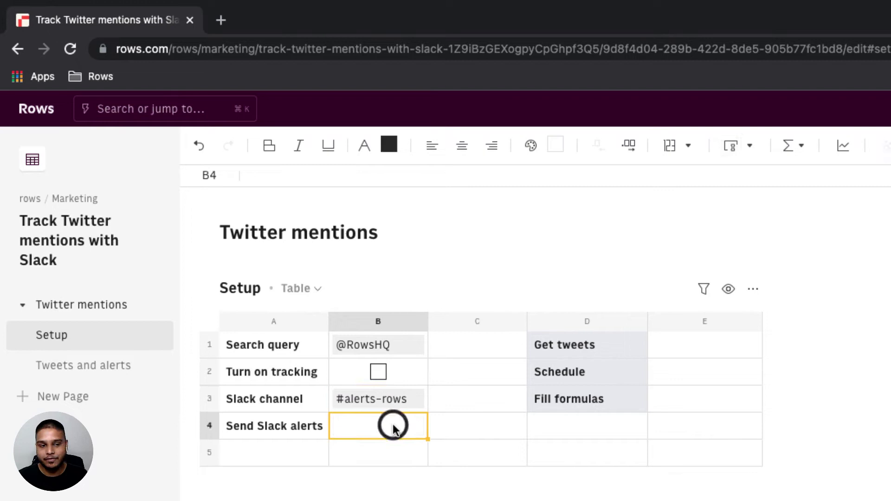
# Add a checkbox in B4 for the Send Slack alerts setting.
pyautogui.click(751, 147)
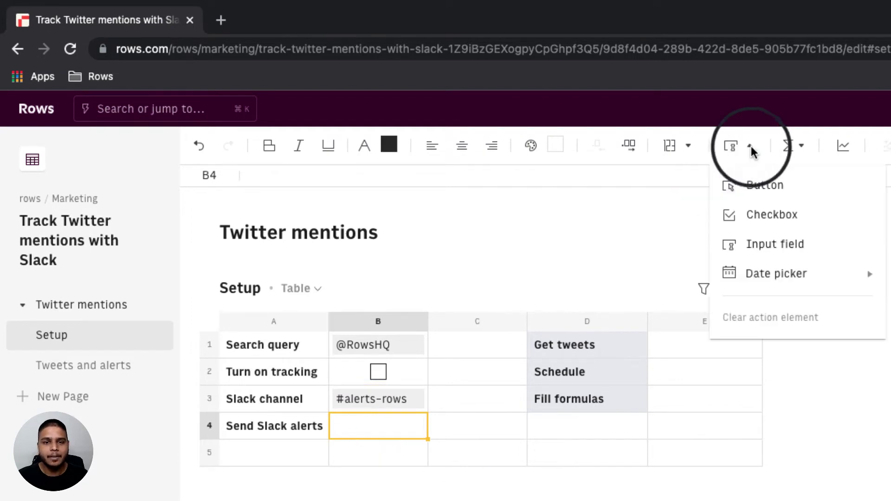
pyautogui.click(757, 216)
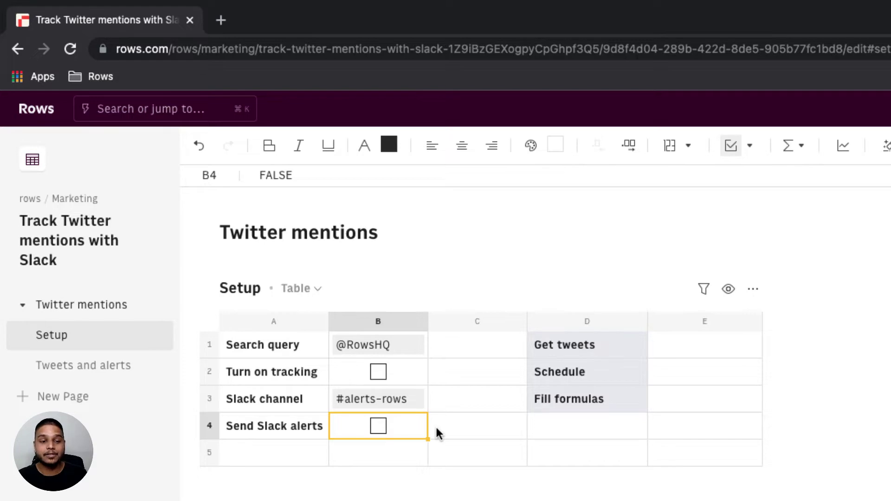
pyautogui.click(680, 352)
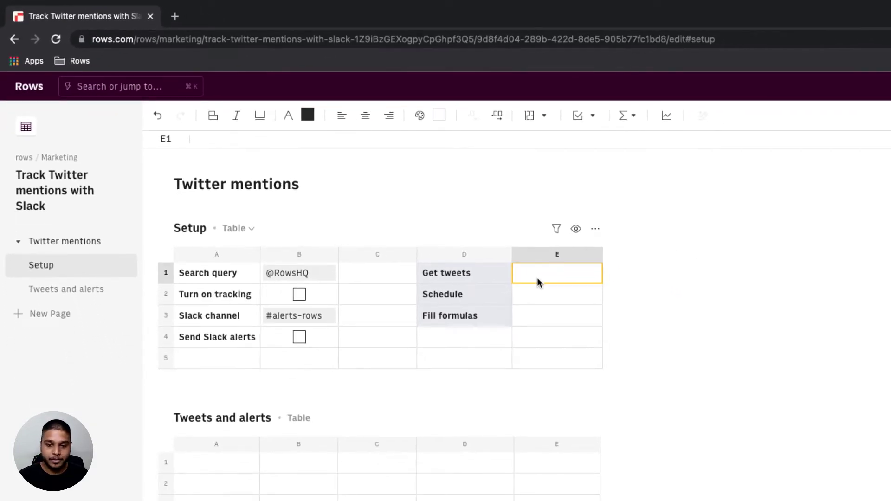
pyautogui.write('=twitter')
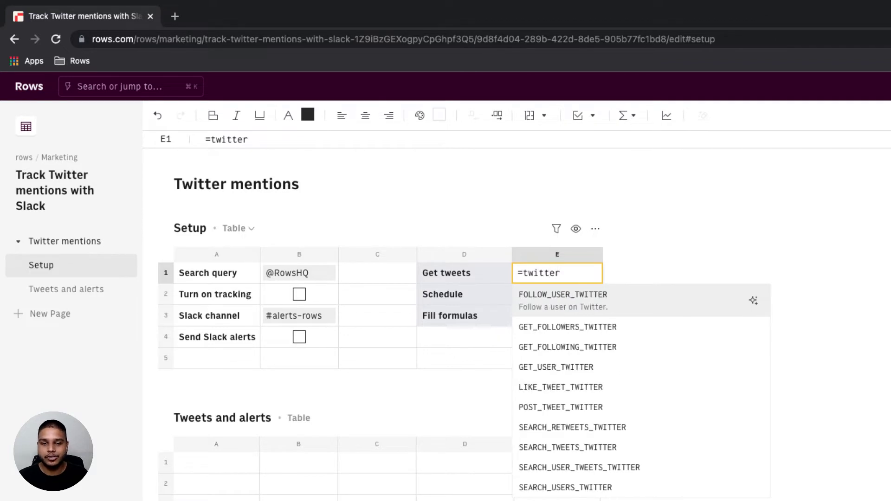
pyautogui.press('Up')
pyautogui.press('Up')
pyautogui.press('Up')
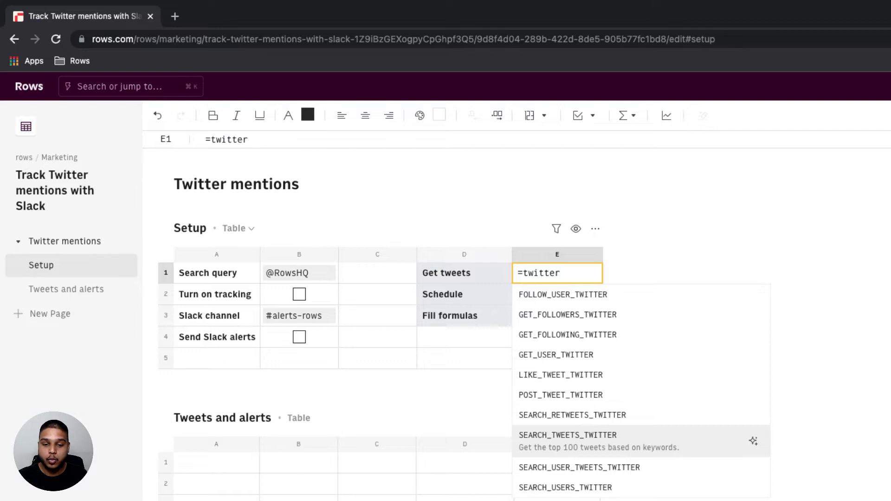
pyautogui.press('Return')
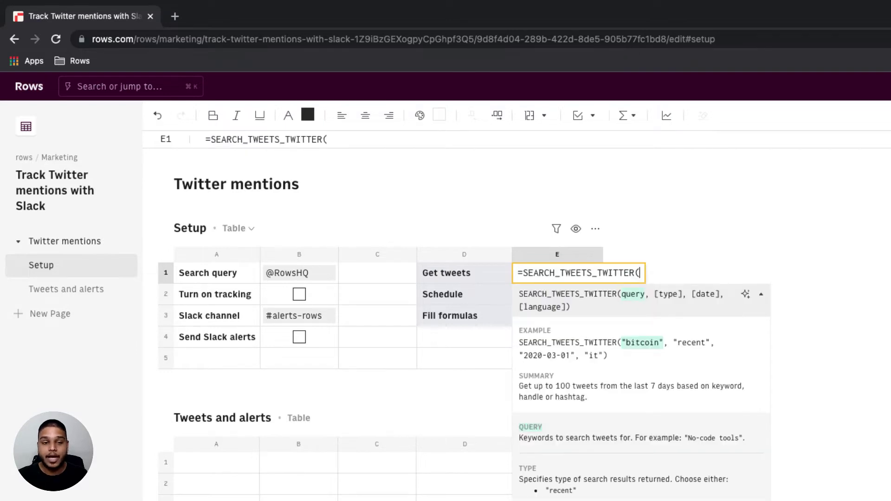
pyautogui.click(300, 275)
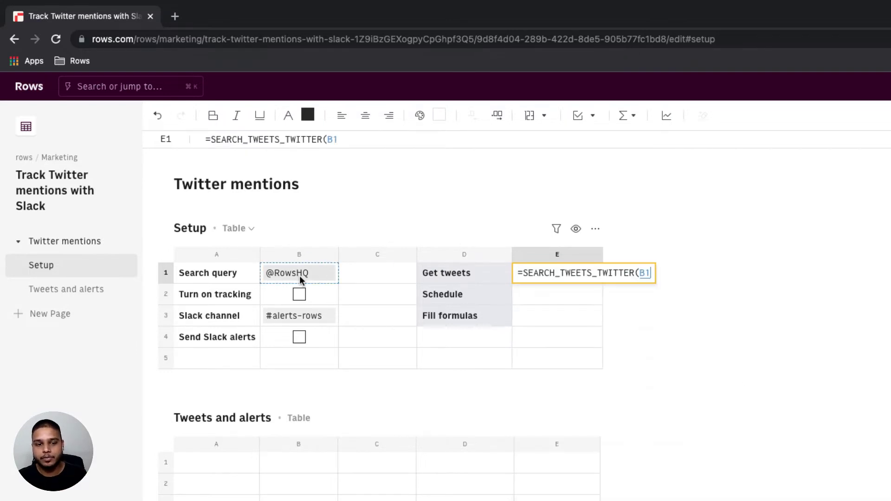
pyautogui.press('Return')
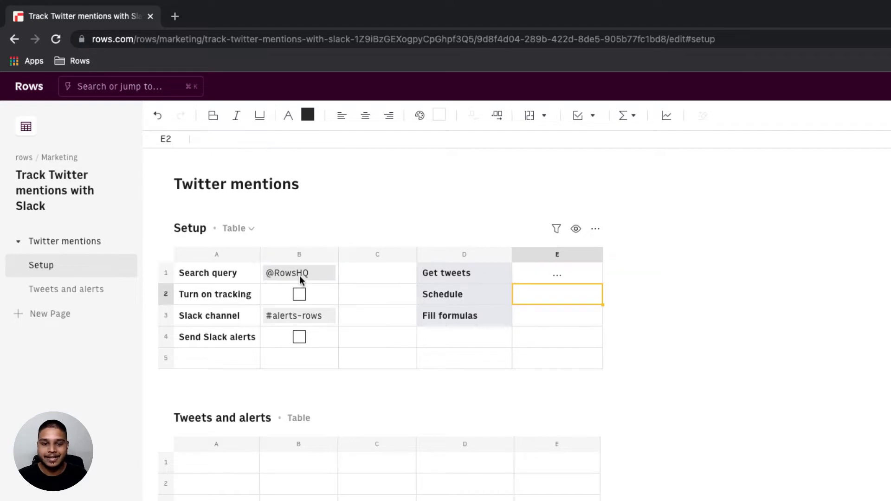
# View E1's returned data as All data, expanding the first tweet's created_at, text and tweet_url fields.
pyautogui.click(592, 275)
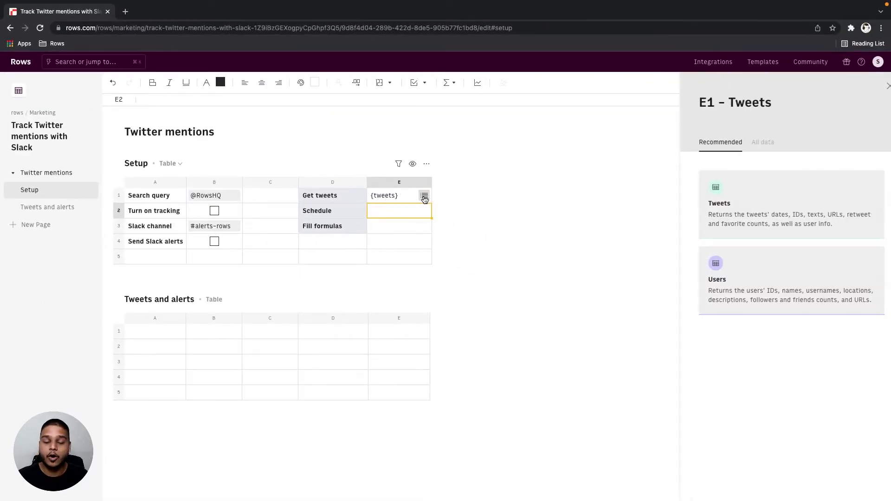
pyautogui.click(750, 143)
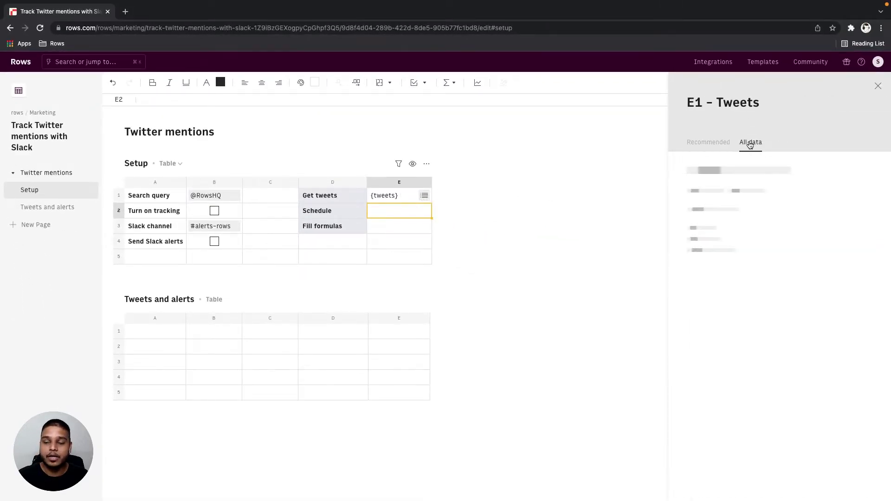
pyautogui.click(730, 242)
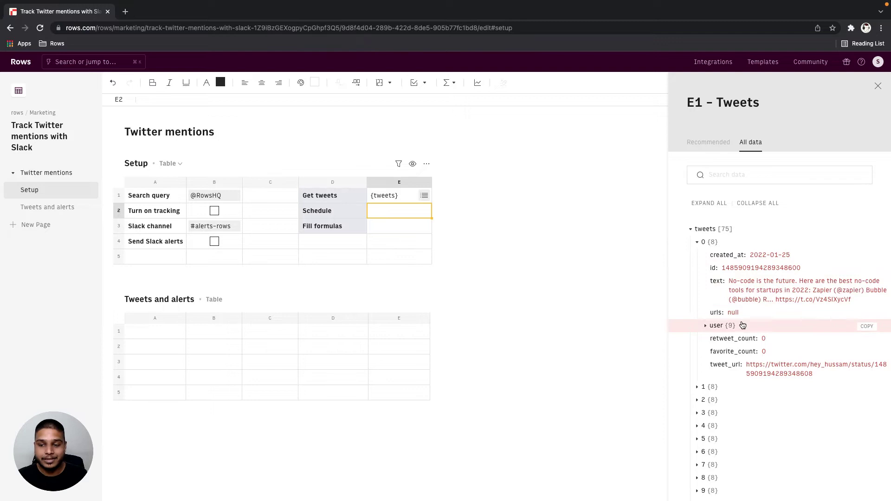
pyautogui.click(176, 335)
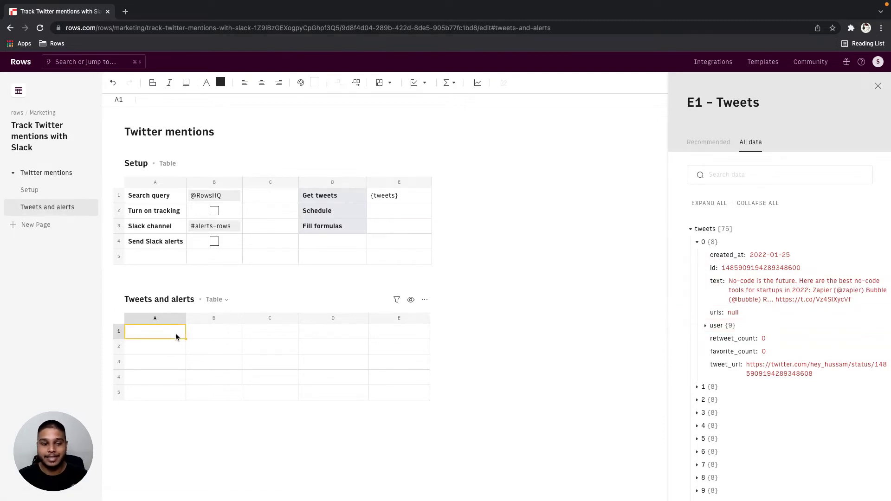
# Enter the headers created_at, text and tweet_url in A1:C1 of Tweets and alerts.
pyautogui.write('created_at')
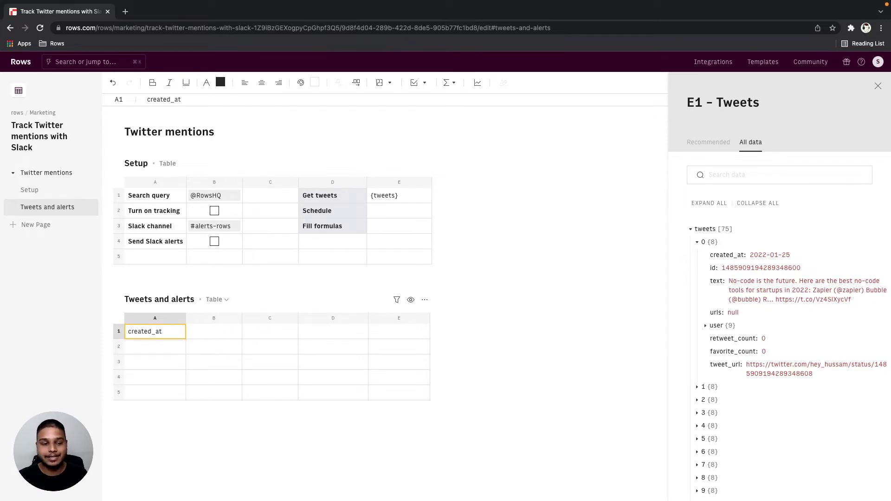
pyautogui.press('Tab')
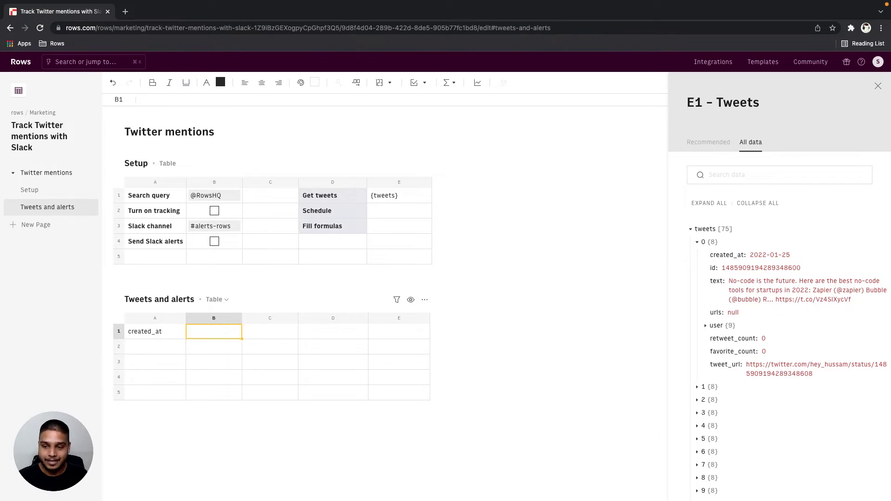
pyautogui.write('text')
pyautogui.press('Tab')
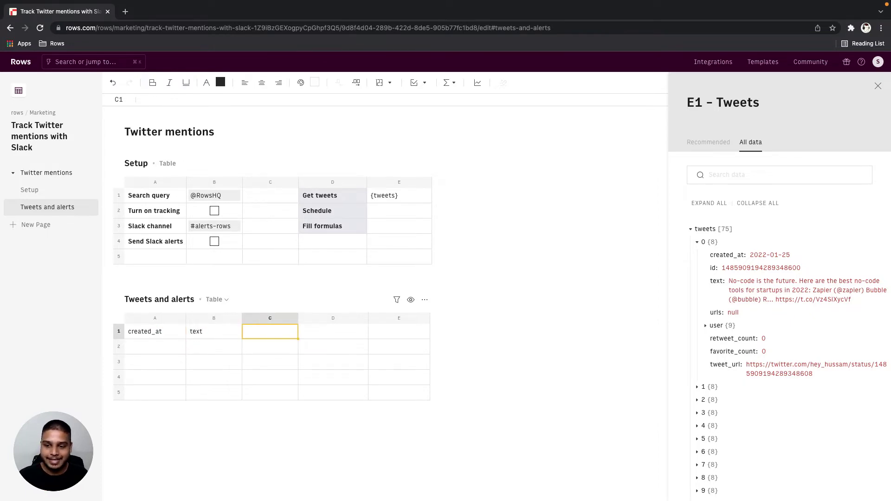
pyautogui.write('tweet_')
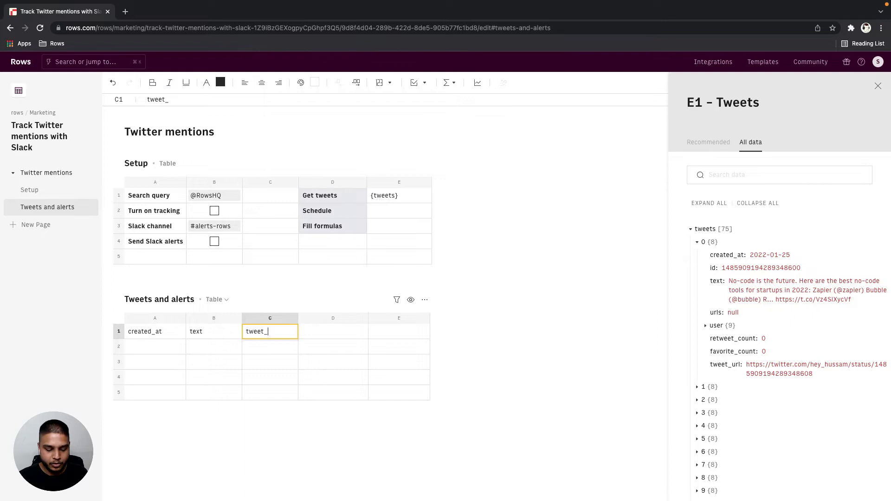
pyautogui.write('url')
pyautogui.press('Tab')
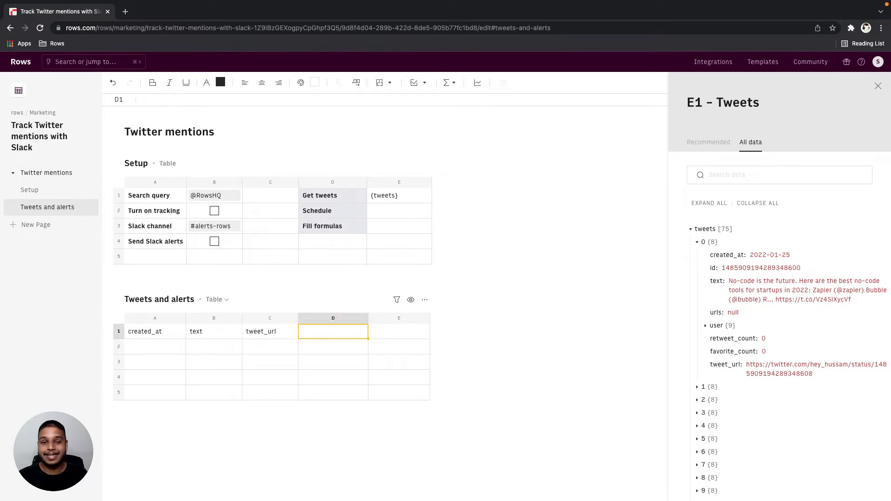
# Make the three headers bold with a black fill and white text.
pyautogui.press('Left')
pyautogui.hotkey('shift', 'Left')
pyautogui.hotkey('shift', 'Left')
pyautogui.press('super+b')
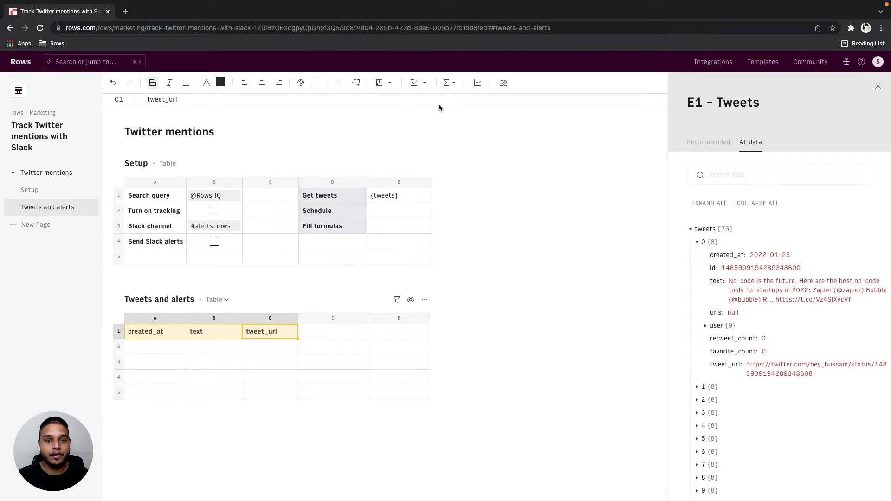
pyautogui.click(316, 83)
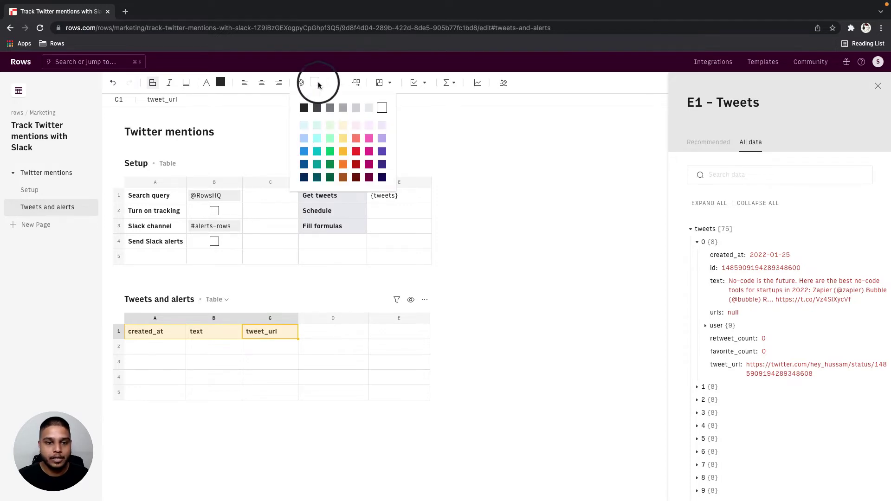
pyautogui.click(305, 108)
pyautogui.click(221, 83)
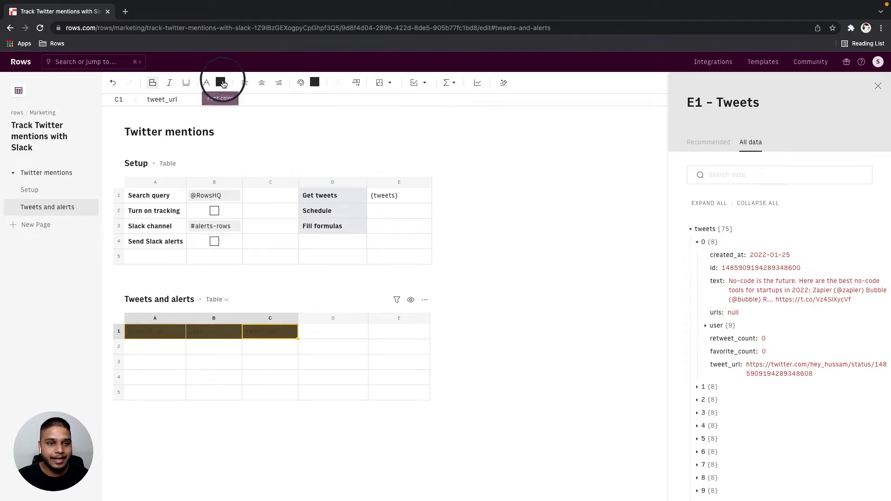
pyautogui.click(287, 107)
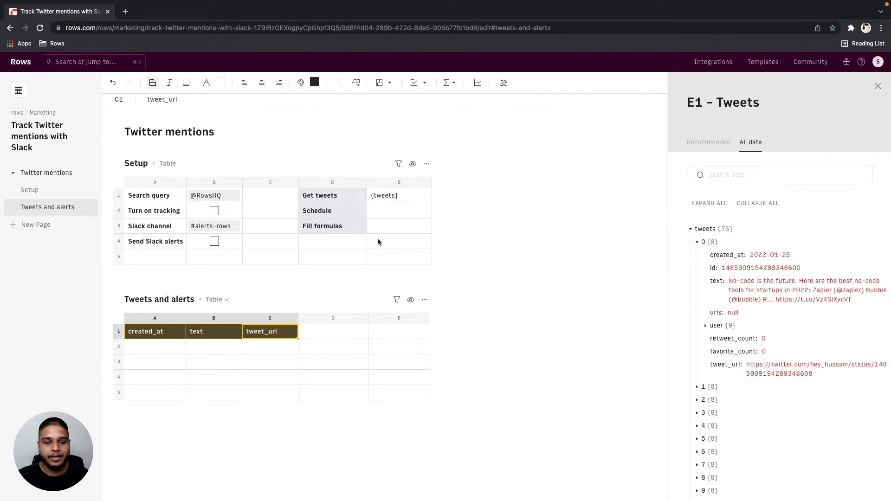
pyautogui.click(385, 211)
pyautogui.write('=upda')
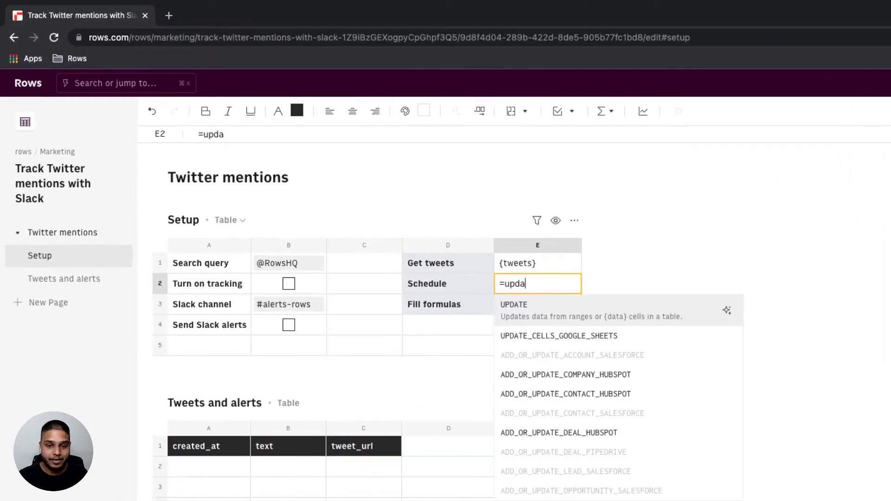
# Complete =UPDATE(E1,"tweet_url",'Tweets and alerts'!A1:C1) in Schedule cell E2.
pyautogui.press('Tab')
pyautogui.write('E1')
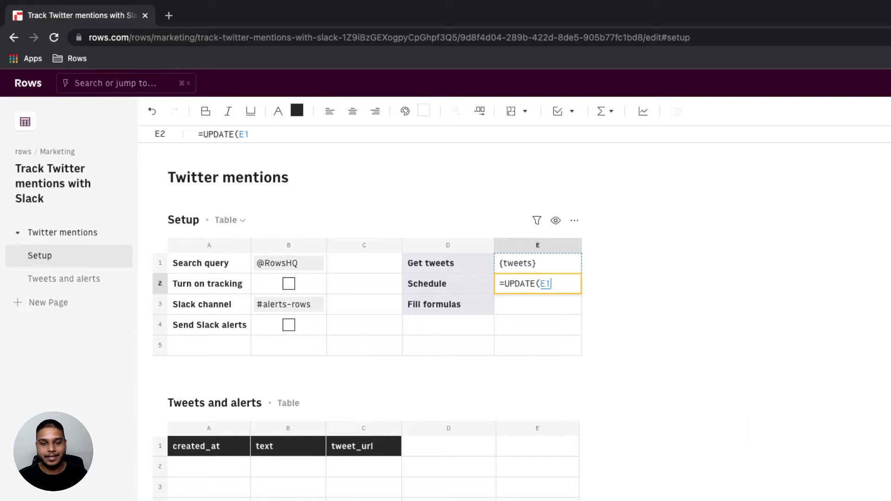
pyautogui.write(',"tweet_')
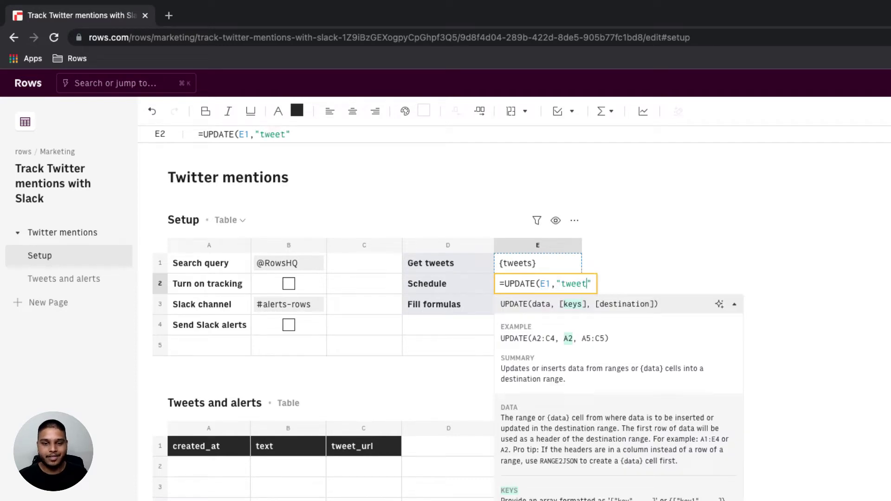
pyautogui.write('url"')
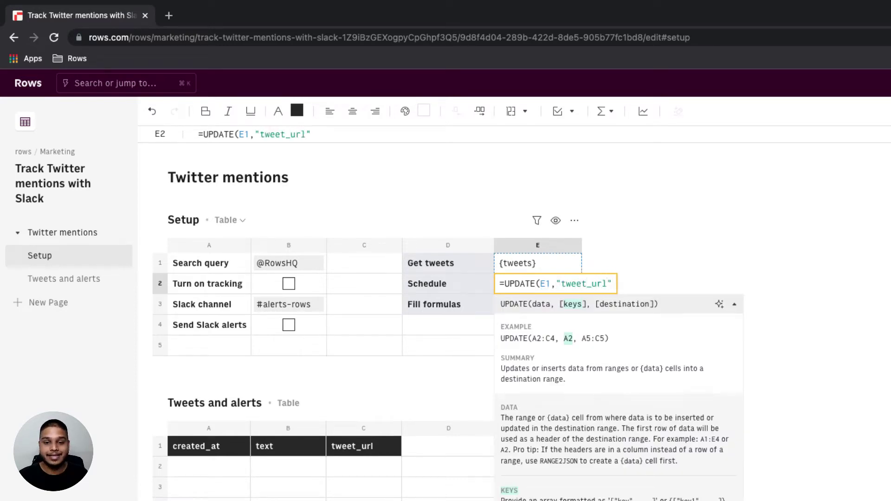
pyautogui.write(',')
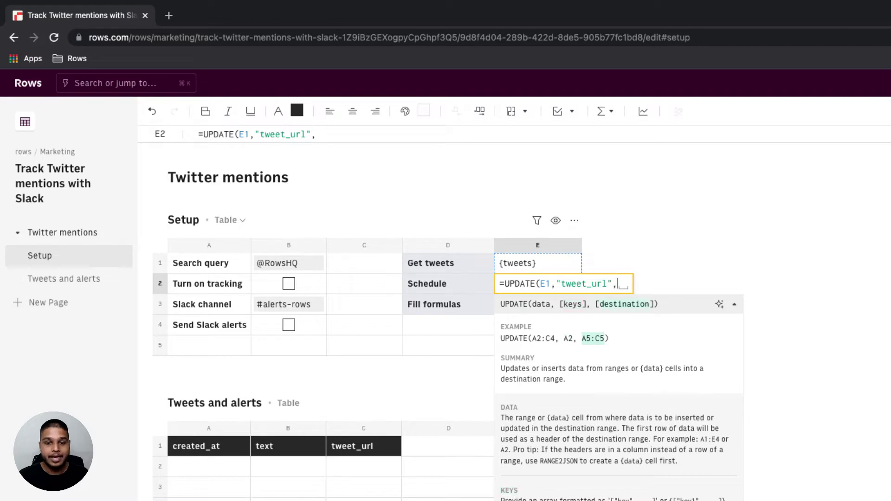
pyautogui.click(247, 446)
pyautogui.moveTo(247, 446); pyautogui.dragTo(351, 449)
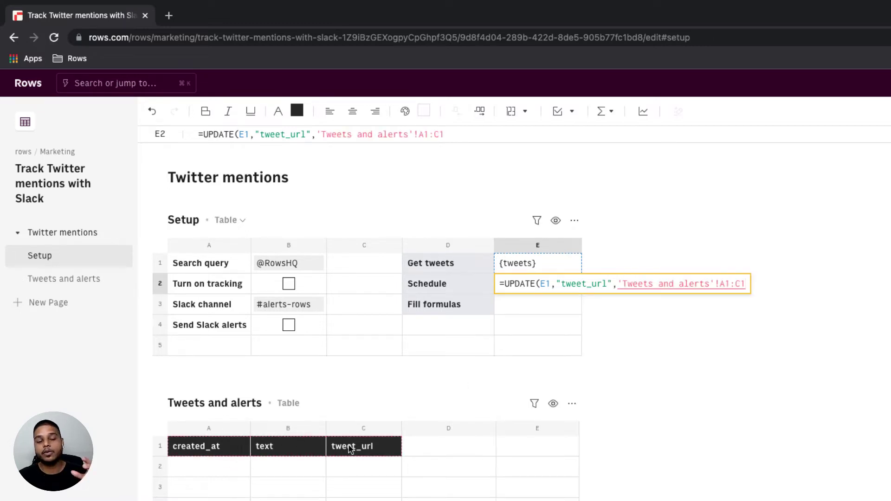
pyautogui.press('Return')
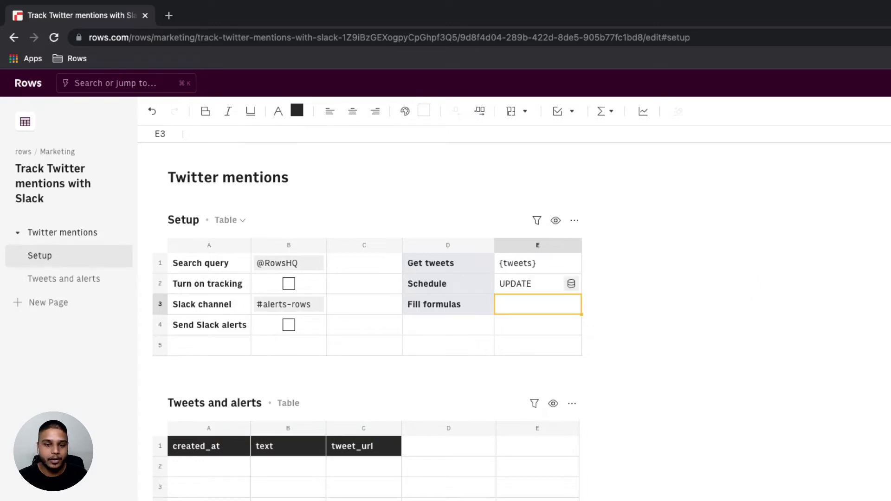
pyautogui.scroll(-10, 367, 321)
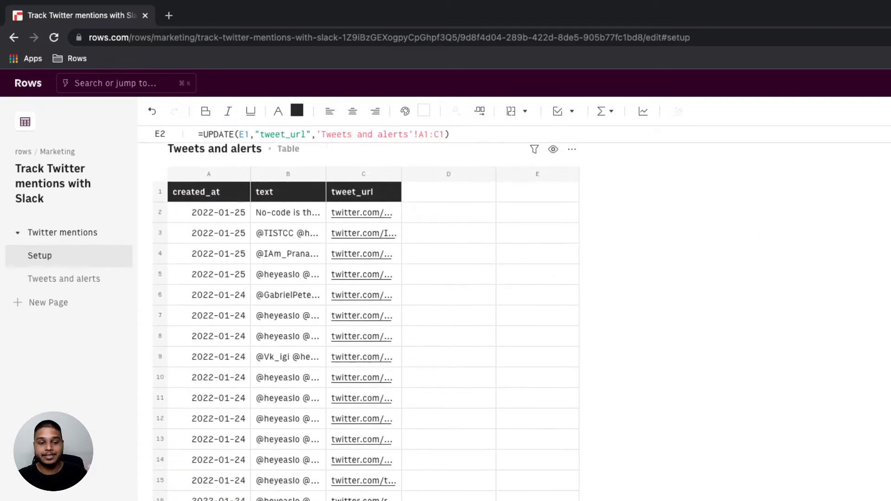
pyautogui.scroll(10, 367, 320)
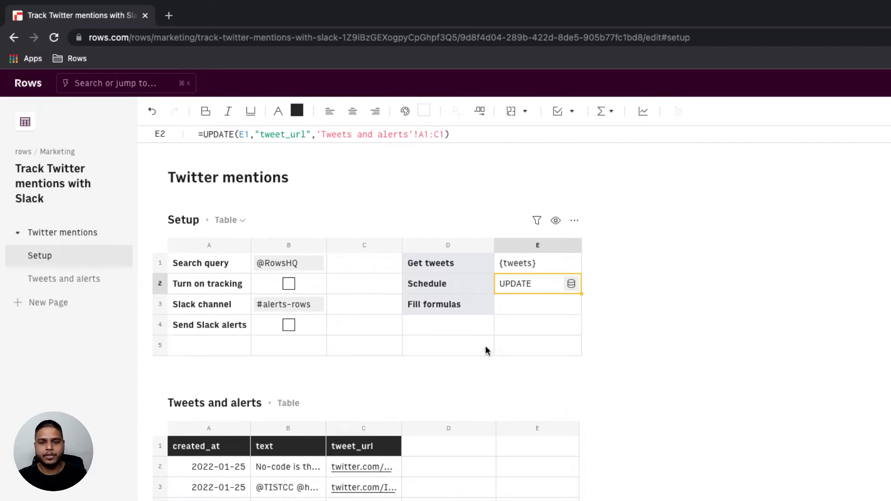
# Replace E1 in E2's UPDATE formula with the SEARCH_TWEETS_TWITTER(B1) call.
pyautogui.click(529, 266)
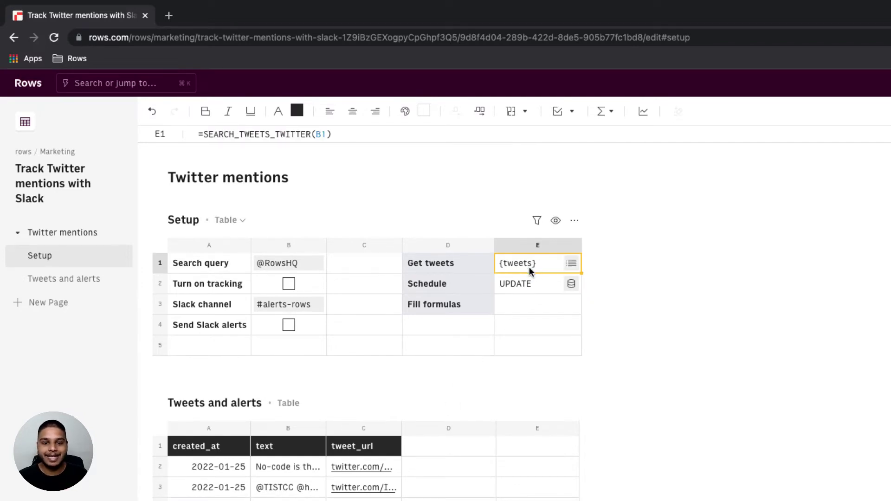
pyautogui.doubleClick(529, 266)
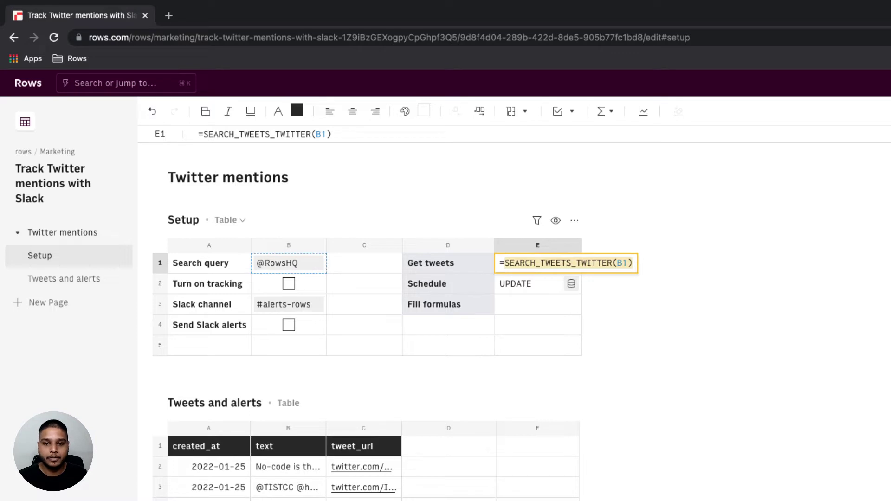
pyautogui.press('Return')
pyautogui.press('Return')
pyautogui.click(540, 284)
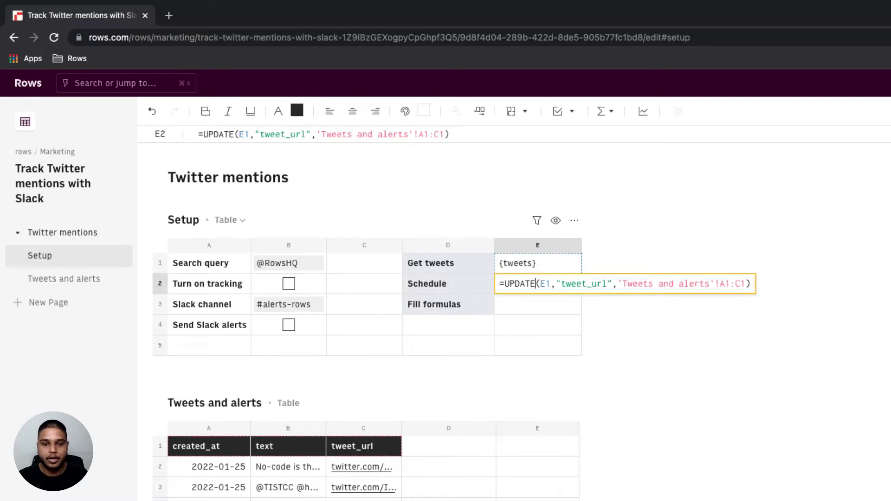
pyautogui.hotkey('shift', 'Right')
pyautogui.hotkey('shift', 'Right')
pyautogui.press('super+v')
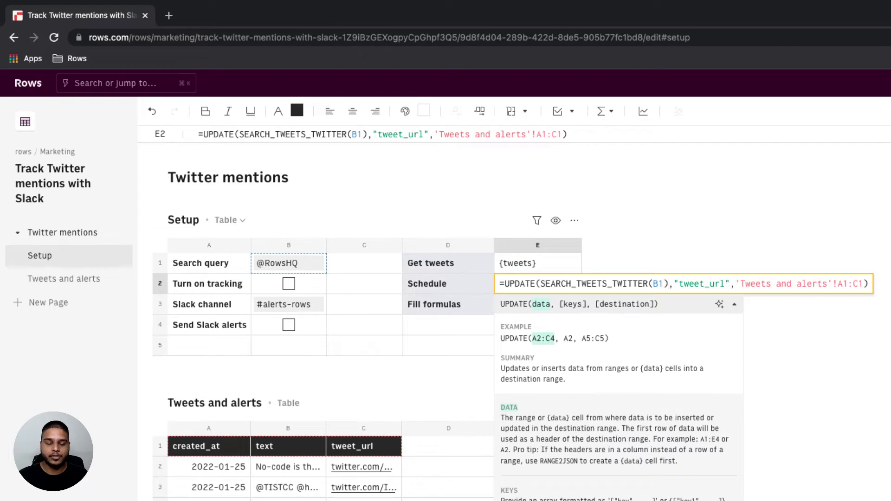
pyautogui.hotkey('shift', 'Return')
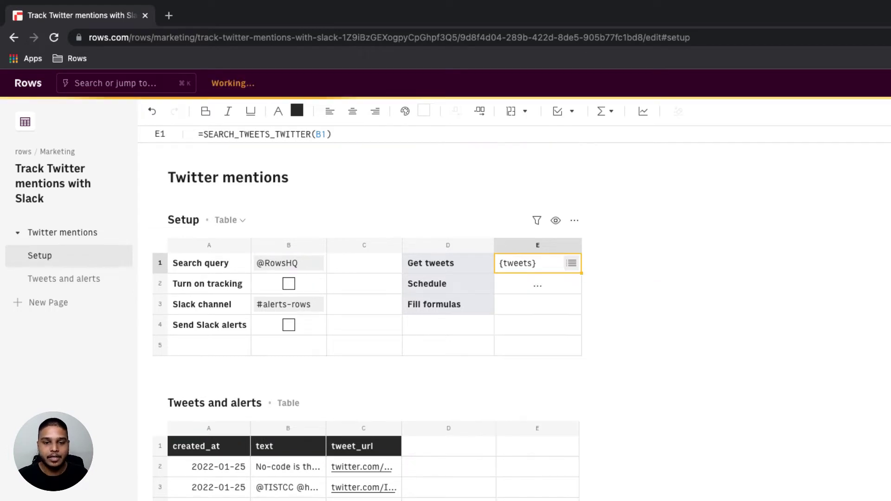
# Move the combined UPDATE formula from E2 into Get tweets cell E1, leaving E2 empty.
pyautogui.click(537, 283)
pyautogui.press('Return')
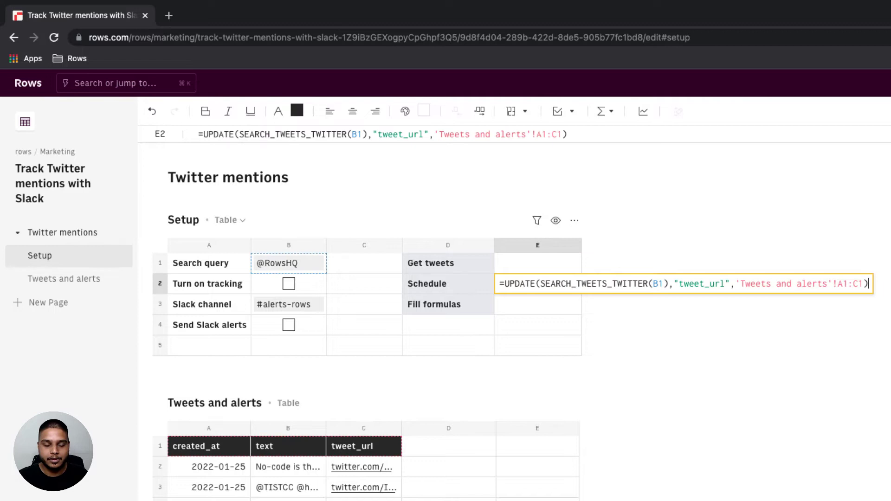
pyautogui.press('super+a')
pyautogui.press('BackSpace')
pyautogui.hotkey('shift', 'Return')
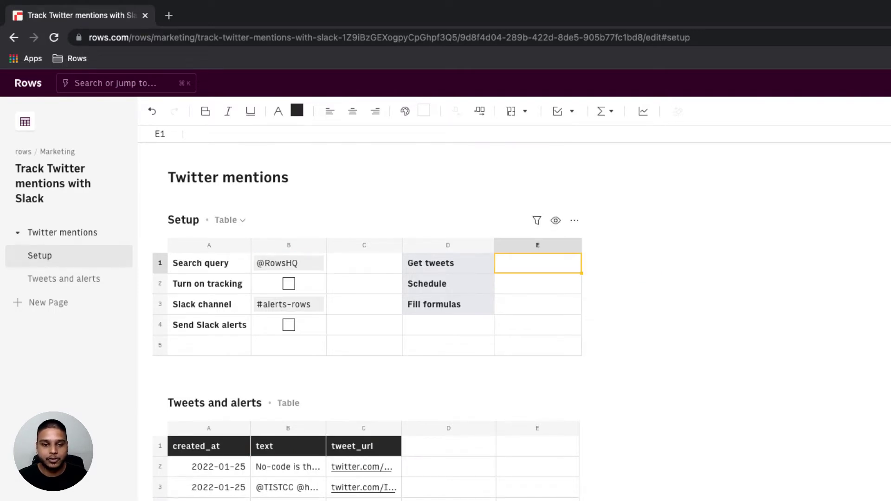
pyautogui.press('Return')
pyautogui.write('=UPDATE(SEARCH_TWEETS_TWITTER(B1),"tweet_url",\'Tweets and alerts\'!A1:C1)')
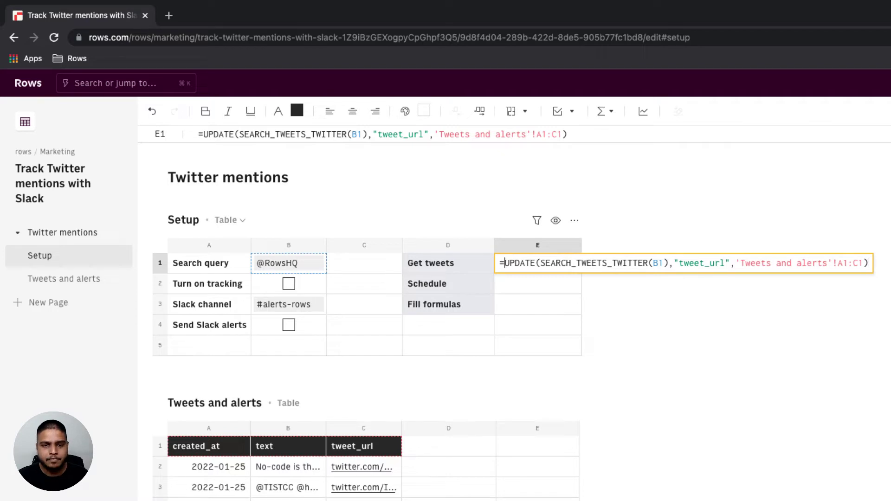
# Wrap E1's UPDATE in IF(B2, …, "Turn on tracking") and tick the tracking checkbox.
pyautogui.press('shift+super+Right')
pyautogui.press('BackSpace')
pyautogui.write('IF(')
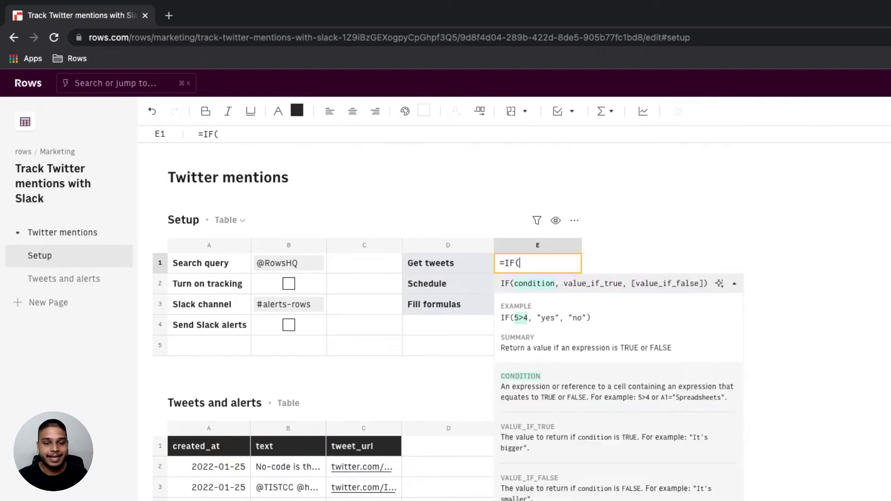
pyautogui.click(307, 289)
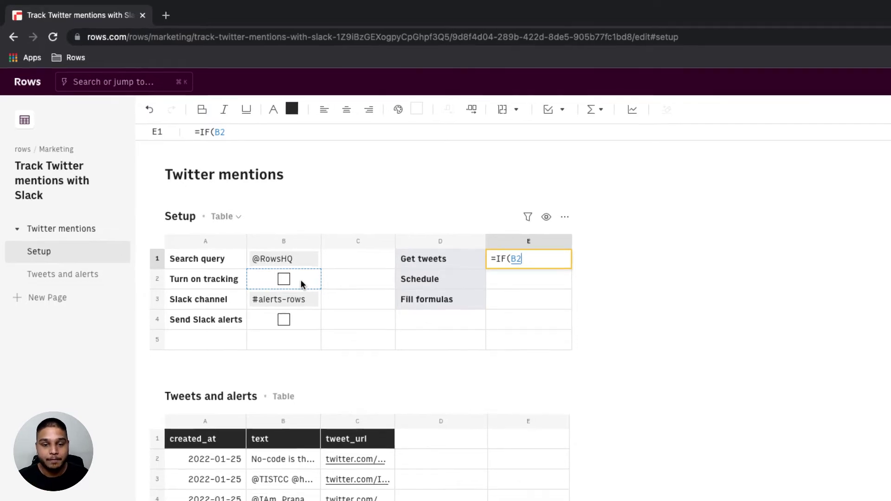
pyautogui.press('super+v')
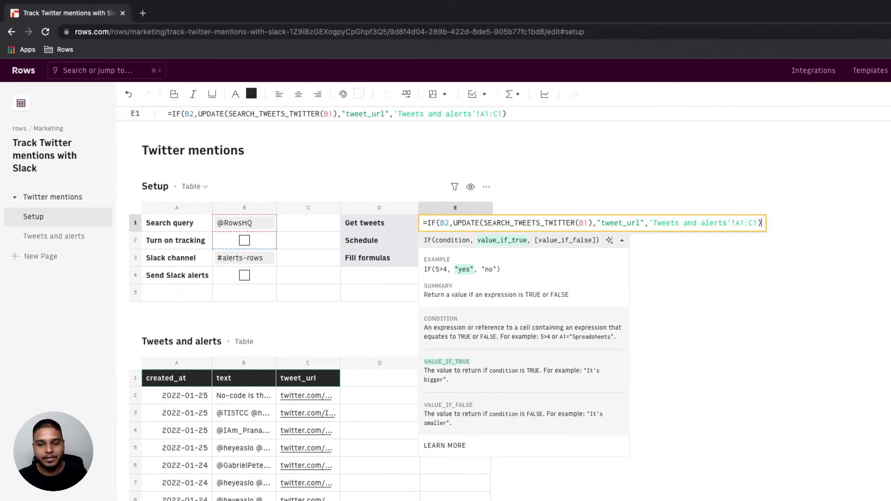
pyautogui.write(',"')
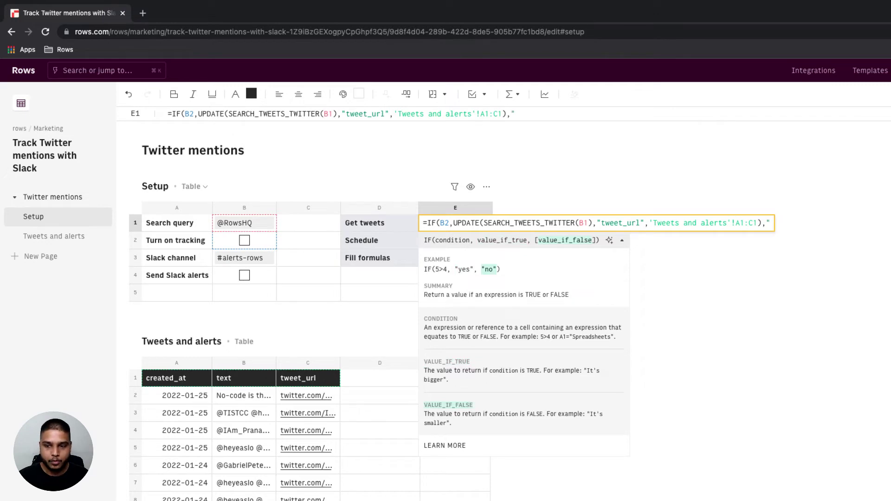
pyautogui.write('Turn on tracki')
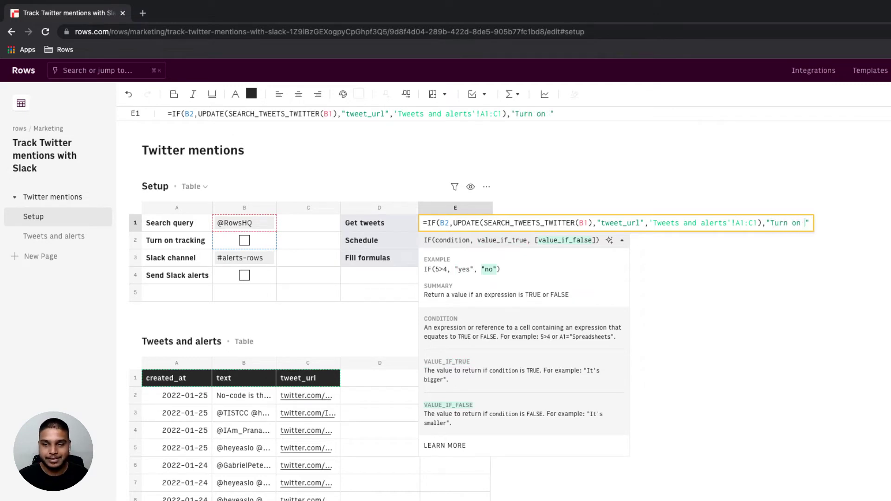
pyautogui.write('ng')
pyautogui.press('Return')
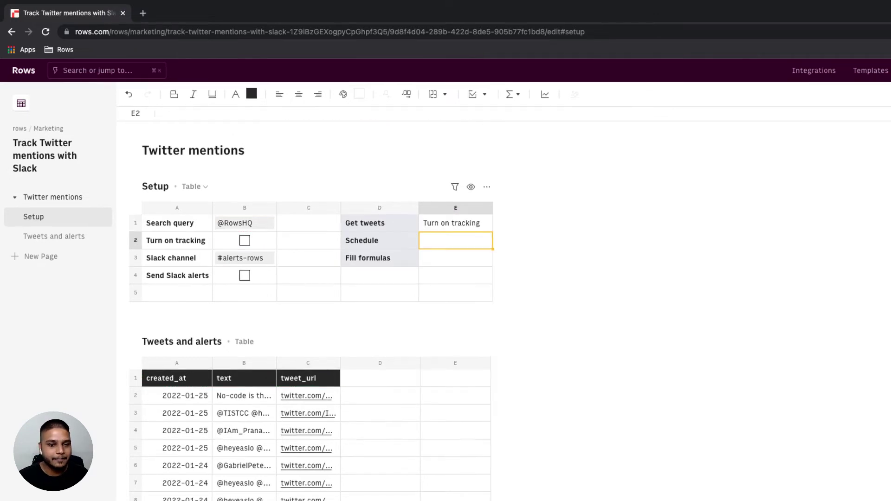
pyautogui.click(283, 279)
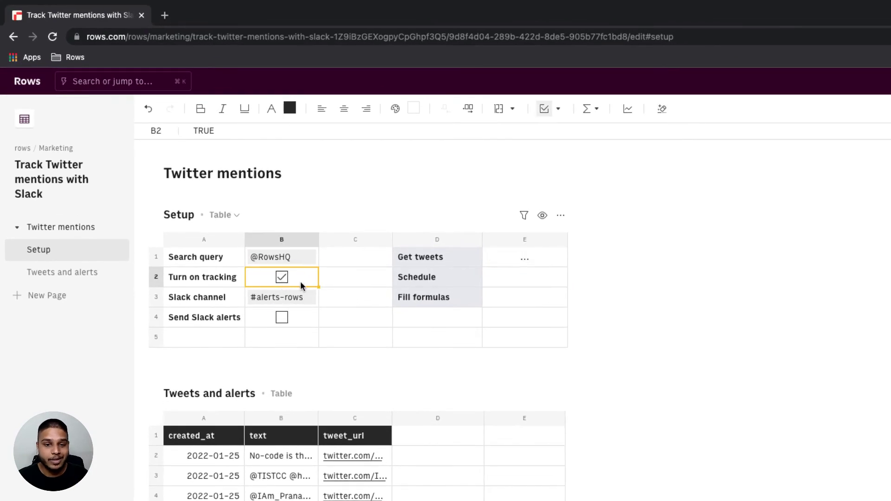
# Enter =MESSAGE_CHANNEL_SLACK('Setup'!$B$3, B2 plus C2 on a new line) in D2.
pyautogui.click(437, 444)
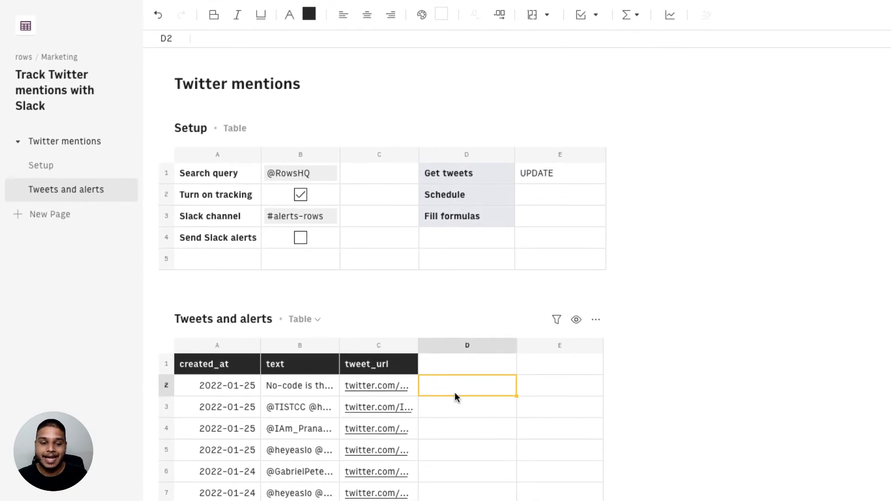
pyautogui.write('=slack')
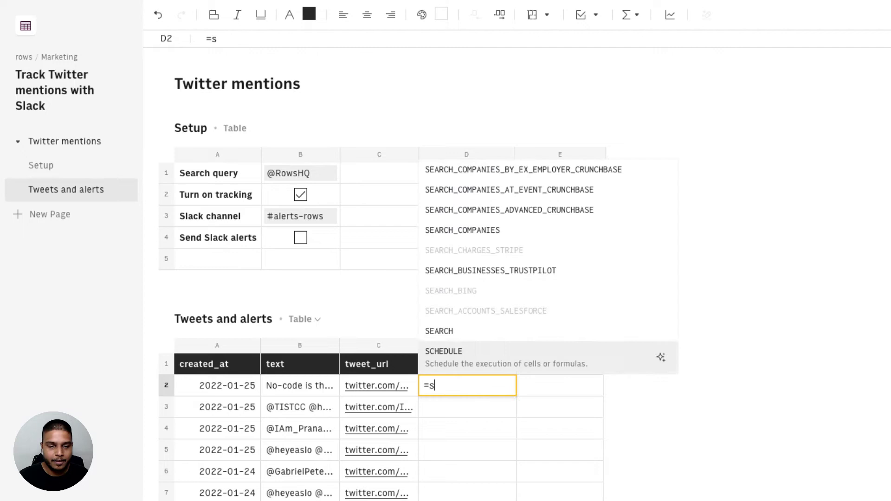
pyautogui.press('Up')
pyautogui.press('Up')
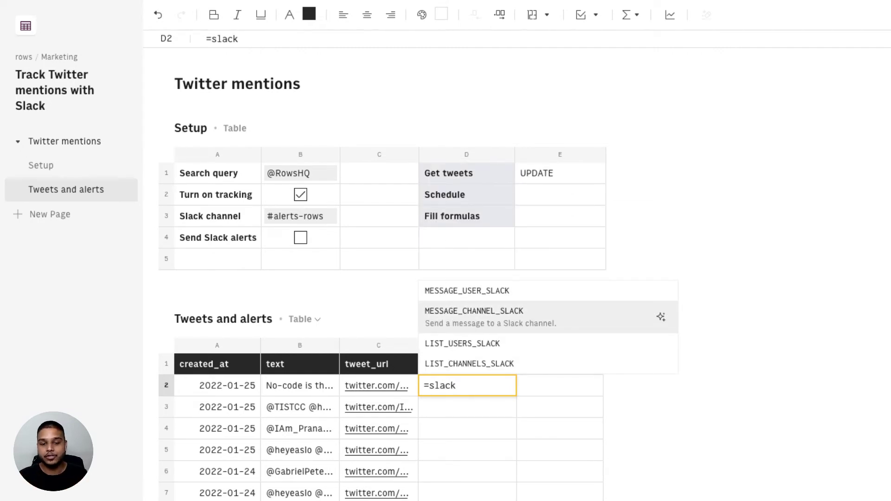
pyautogui.press('Return')
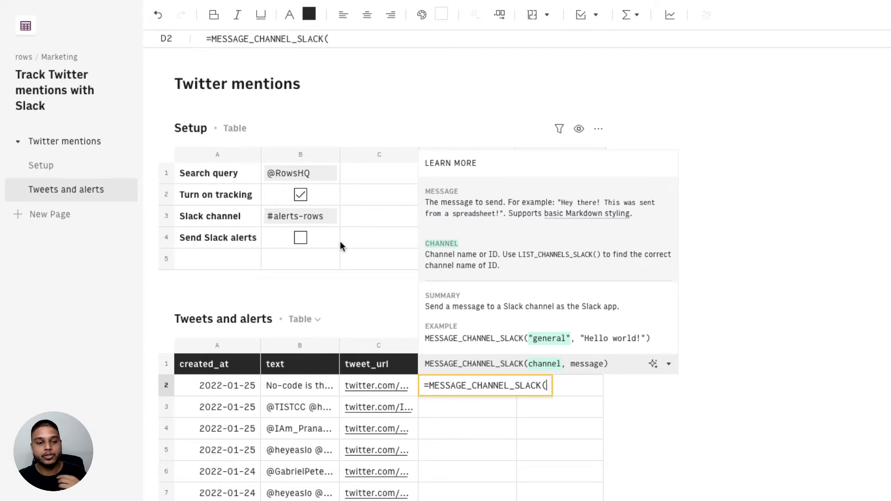
pyautogui.click(323, 223)
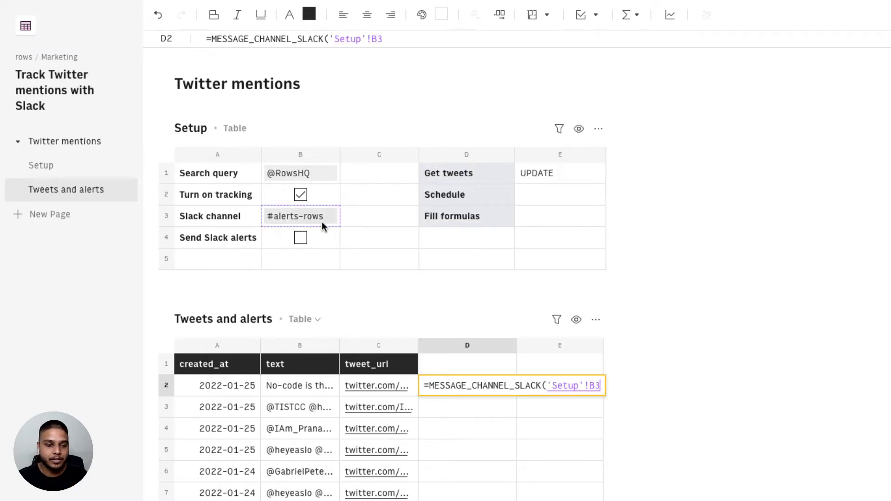
pyautogui.press('F4')
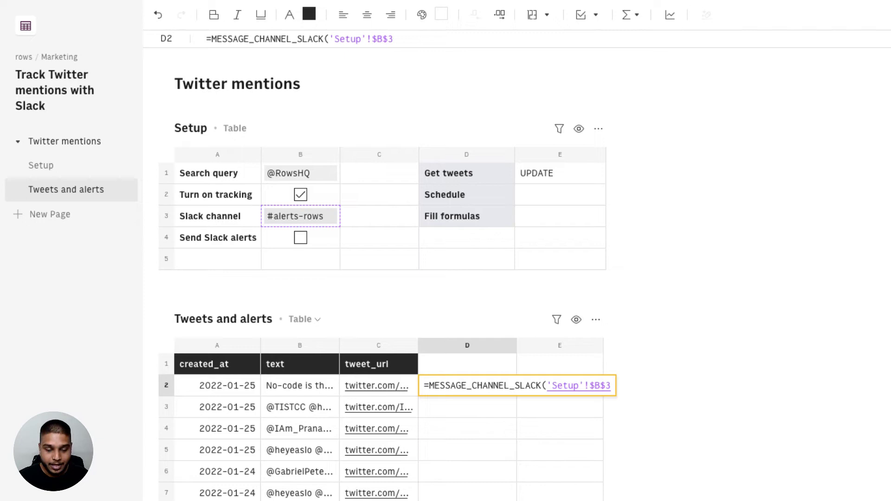
pyautogui.write(',')
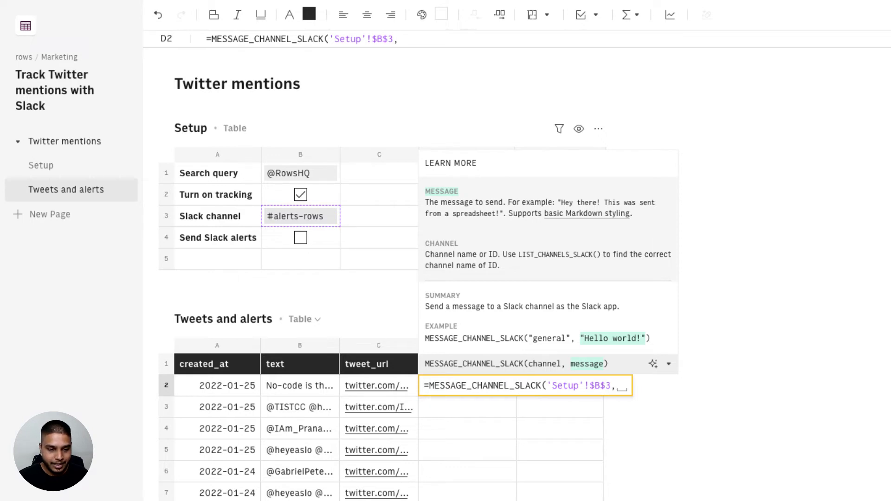
pyautogui.write('B2')
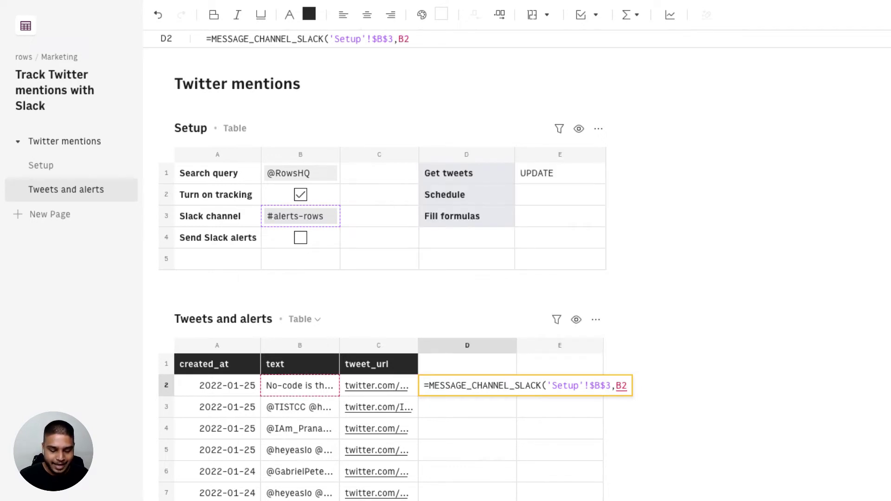
pyautogui.write('&""')
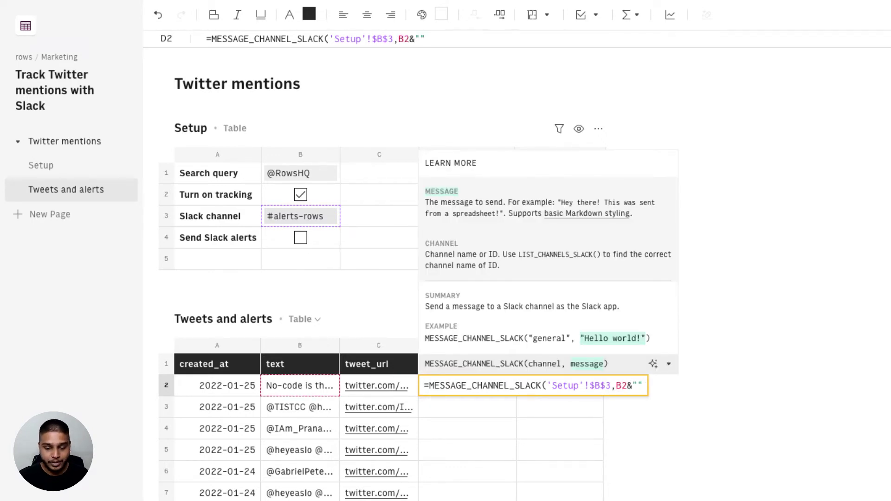
pyautogui.hotkey('shift', 'Return')
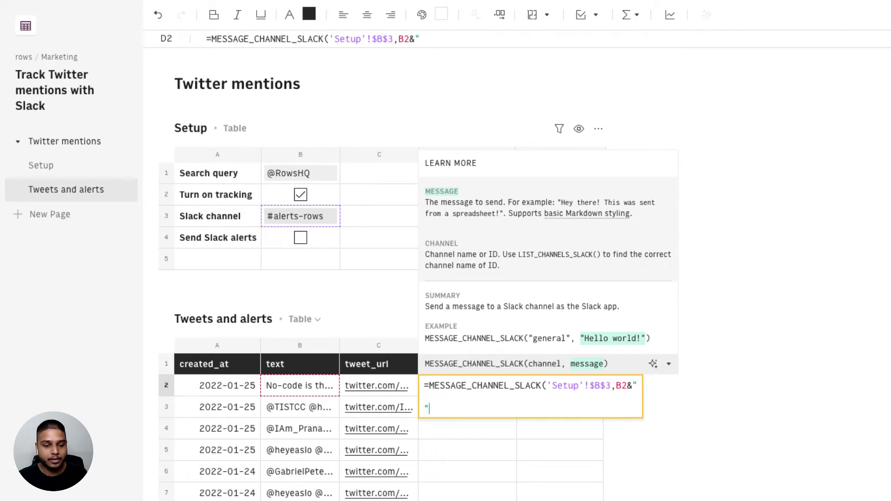
pyautogui.write('&C2')
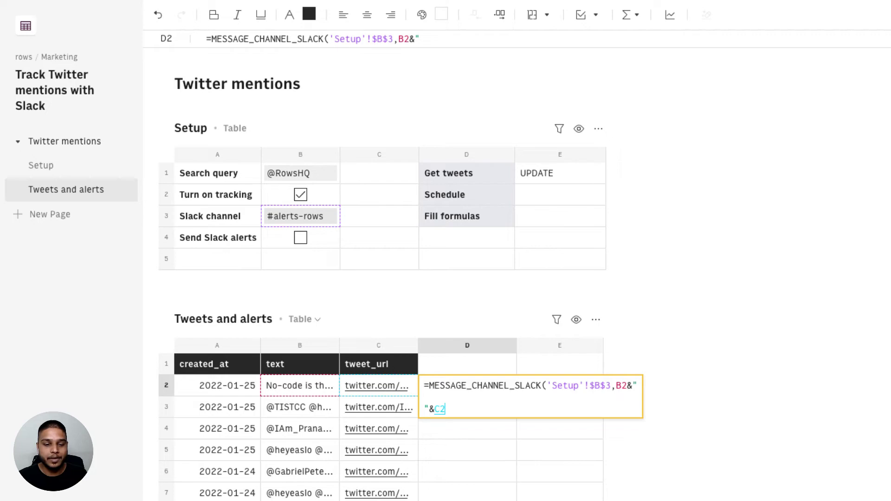
pyautogui.press('Return')
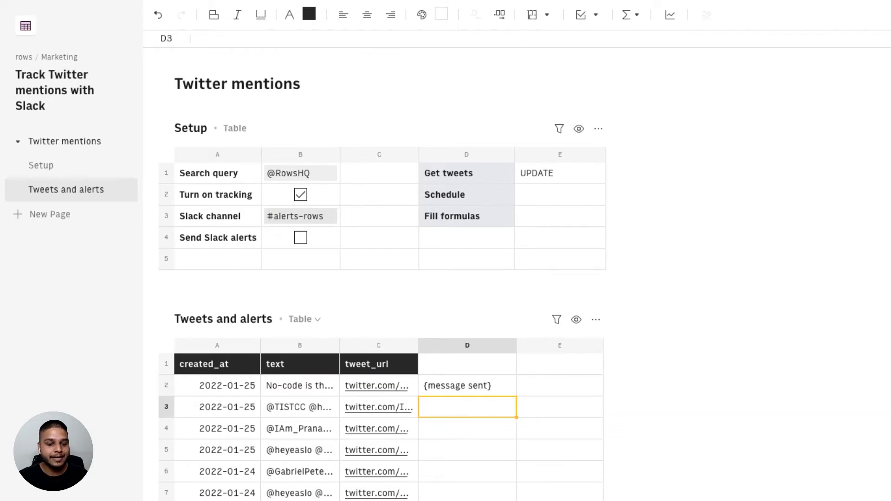
pyautogui.hotkey('ctrl', 'Right')
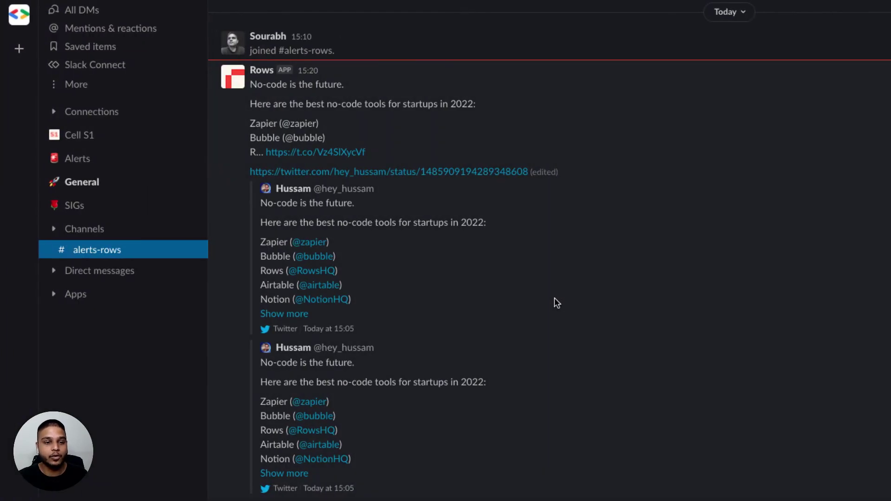
pyautogui.moveTo(251, 81); pyautogui.dragTo(348, 152)
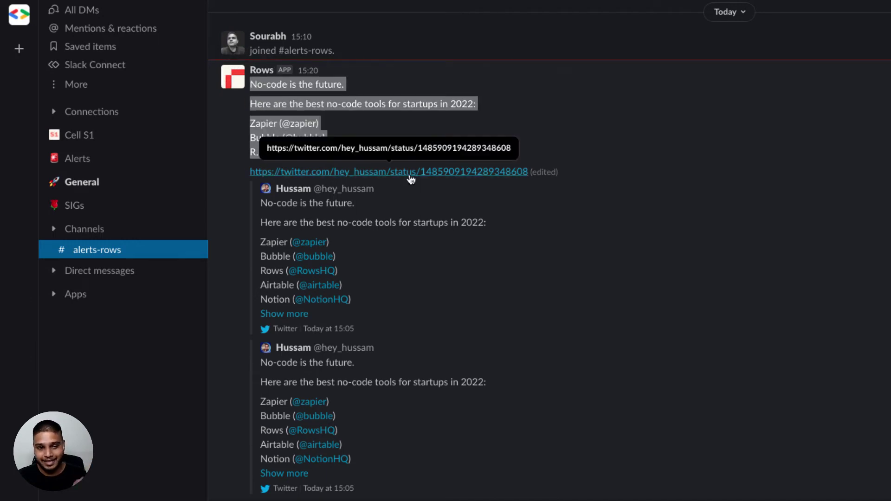
# Gate D2's Slack formula with IF on the absolute Send Slack alerts checkbox, else "Turn on Slack alerts".
pyautogui.hotkey('alt', 'Tab')
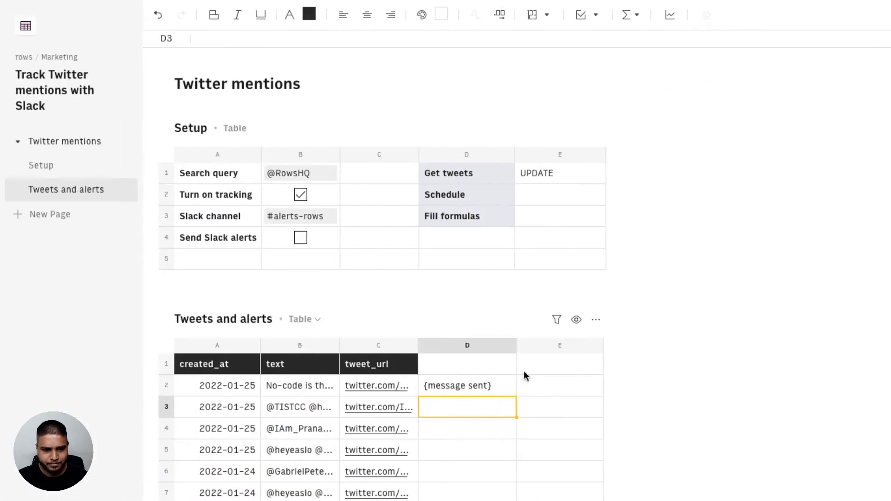
pyautogui.click(483, 378)
pyautogui.doubleClick(495, 377)
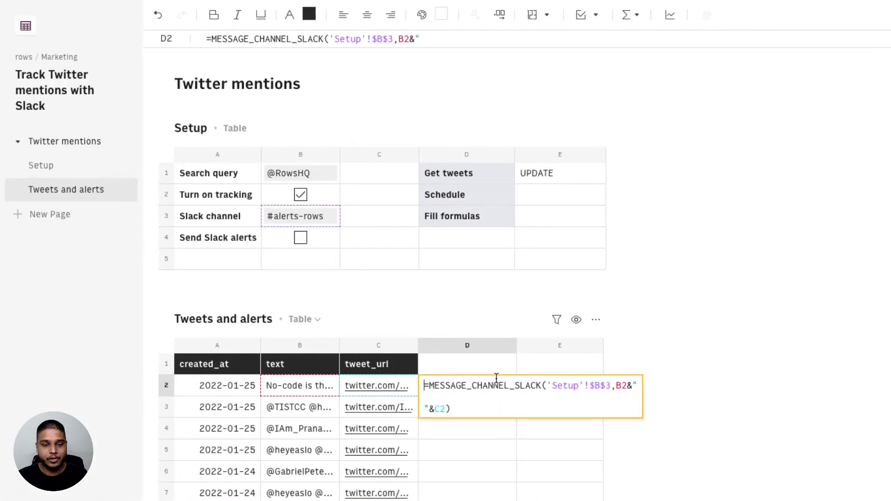
pyautogui.hotkey('ctrl', 'a')
pyautogui.hotkey('ctrl', 'c')
pyautogui.press('BackSpace')
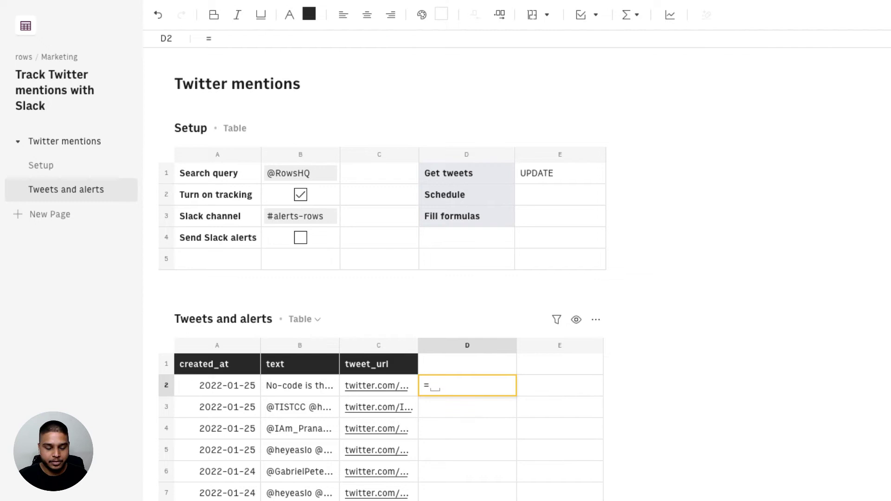
pyautogui.write('if')
pyautogui.press('Tab')
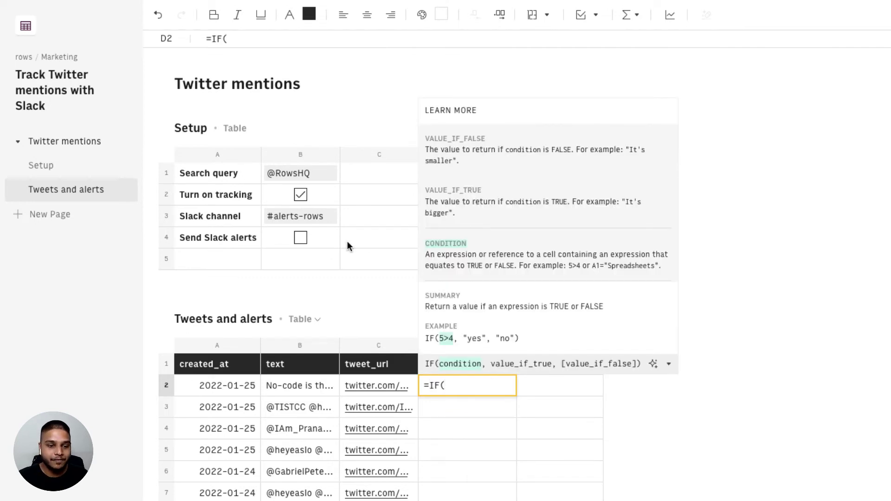
pyautogui.click(326, 241)
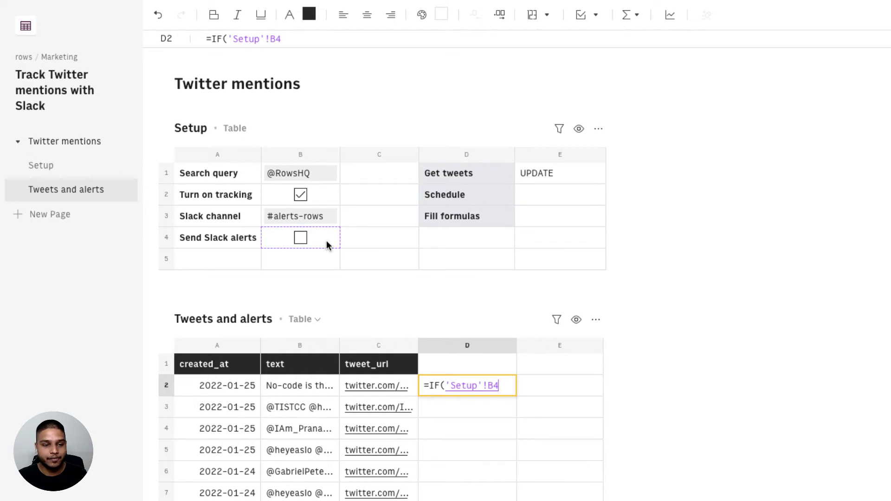
pyautogui.press('F4')
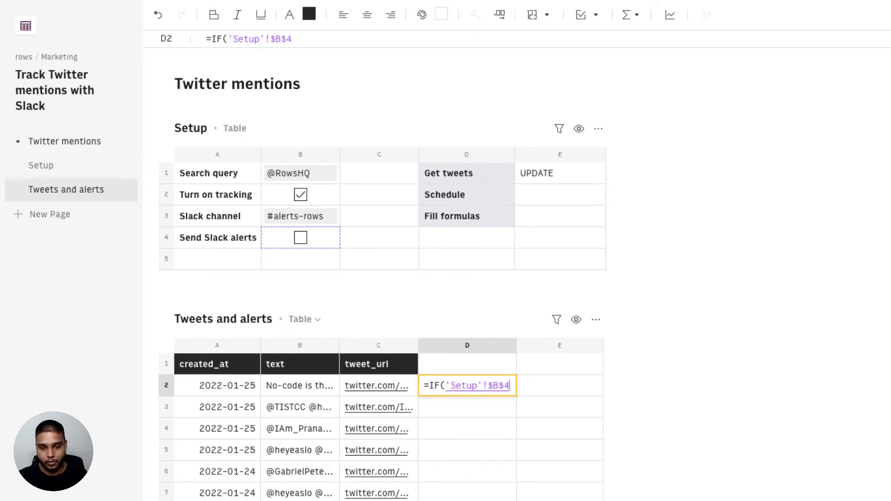
pyautogui.write(',')
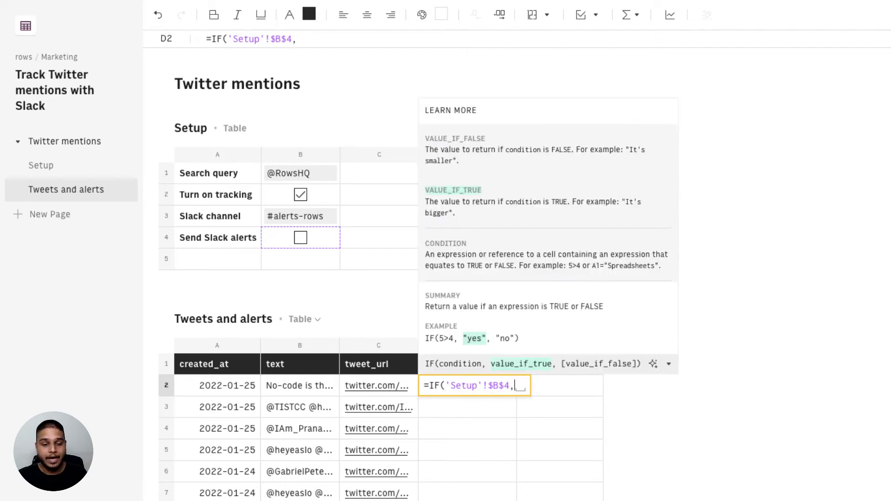
pyautogui.hotkey('ctrl', 'v')
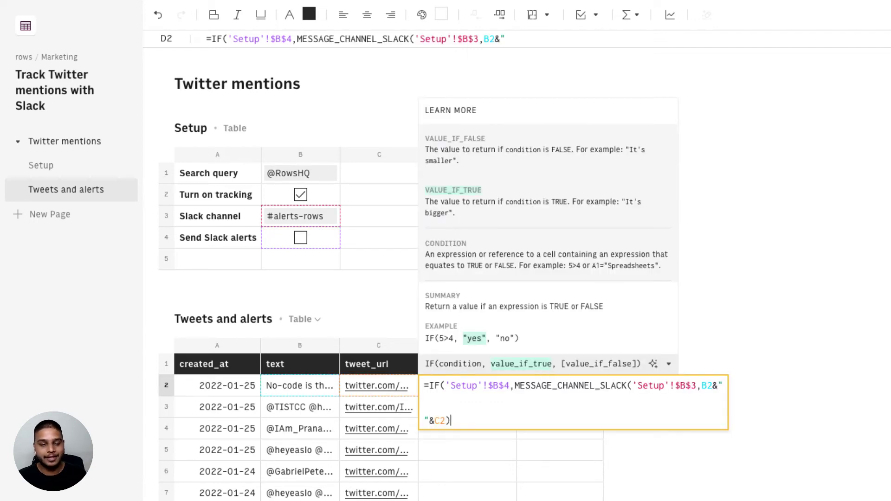
pyautogui.write(',"')
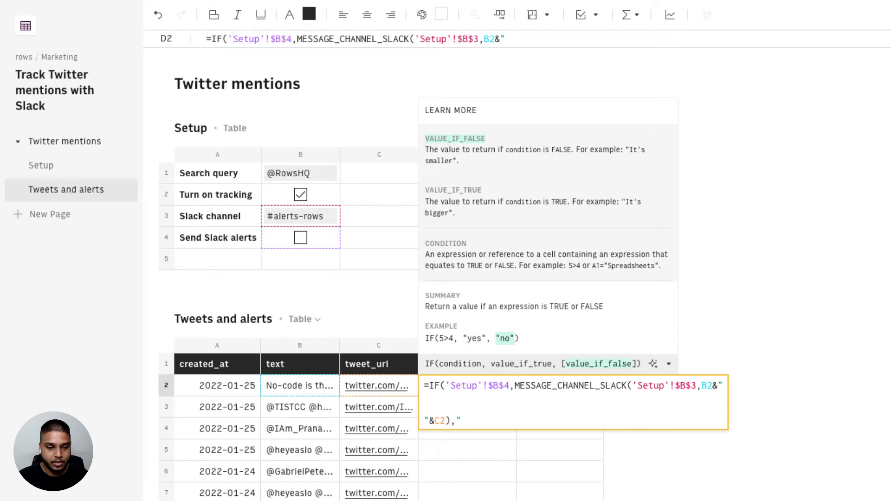
pyautogui.write('Turn on S')
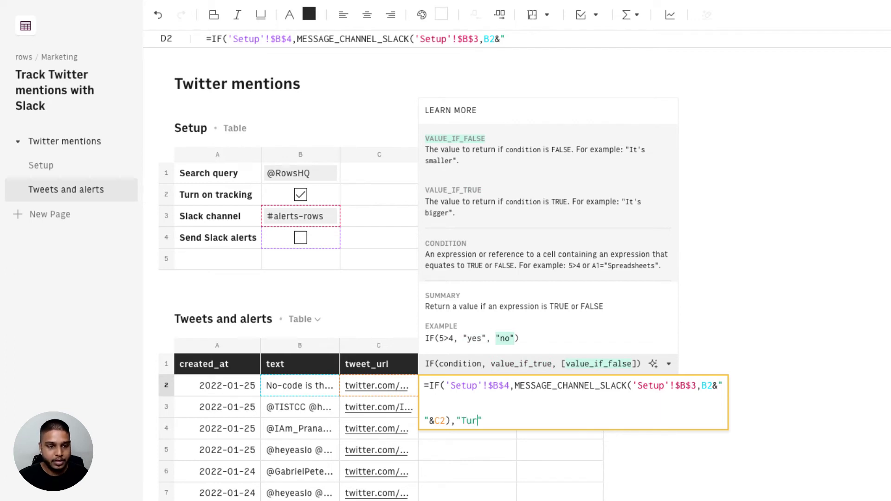
pyautogui.write('lack alerts')
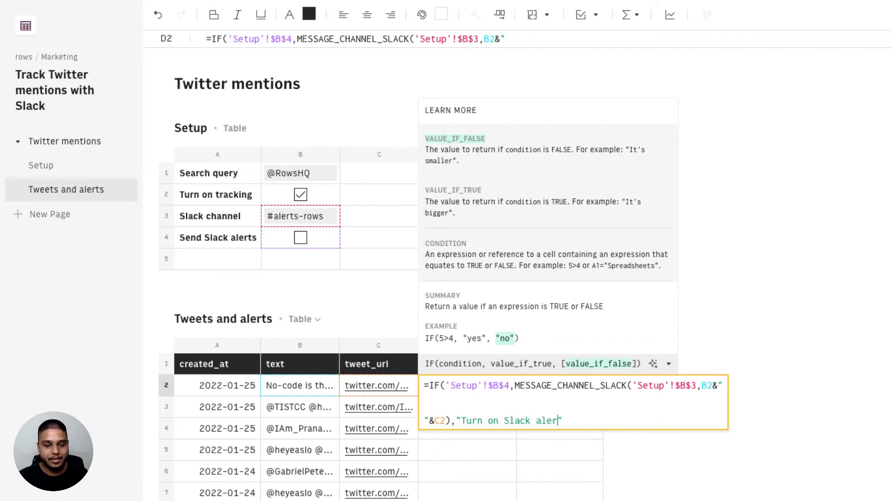
pyautogui.press('Return')
# Tick the Send Slack alerts checkbox so D2 shows {message sent}.
pyautogui.click(445, 385)
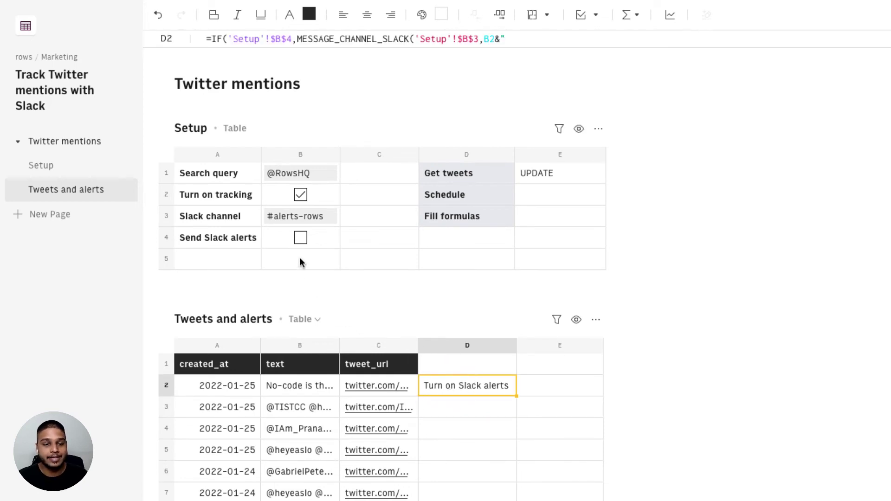
pyautogui.click(301, 238)
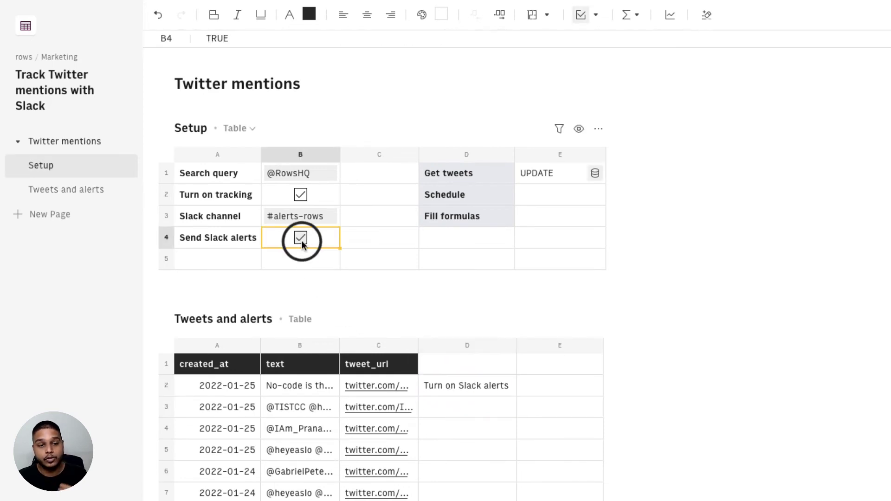
pyautogui.click(464, 386)
pyautogui.click(540, 193)
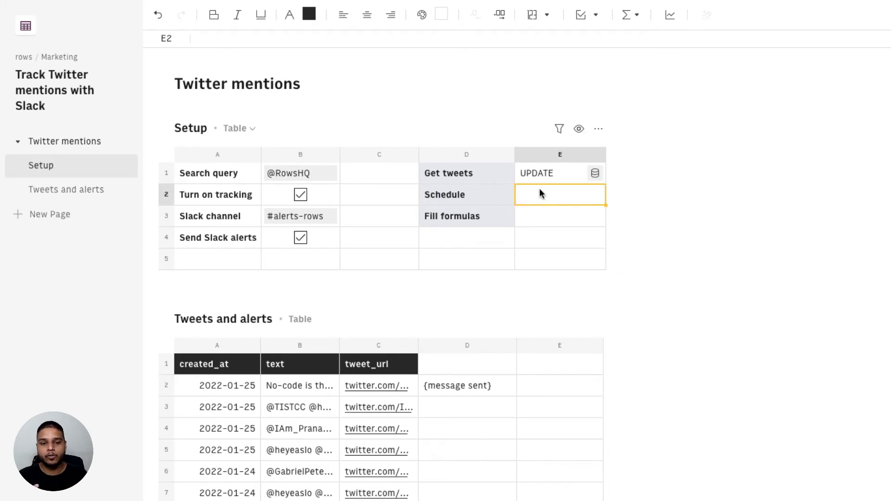
# Enter =SCHEDULE(E1,"every 10 minutes") in the Schedule cell E2.
pyautogui.write('=SCHEDULE(')
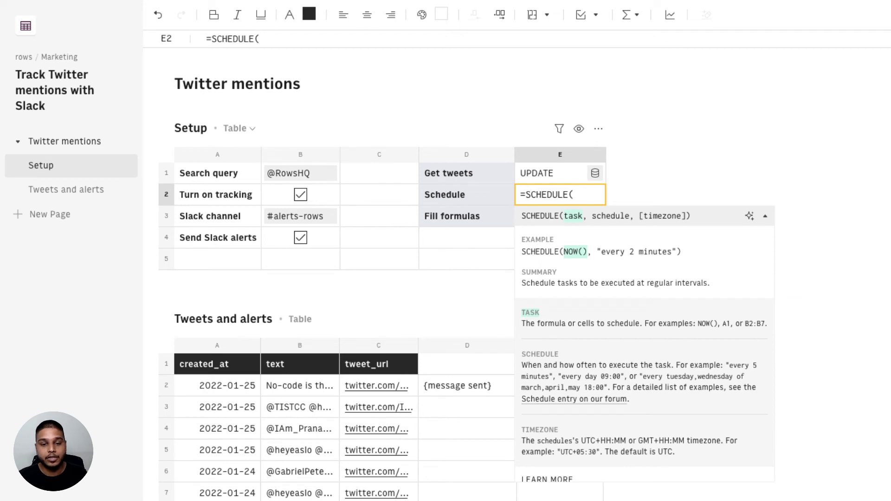
pyautogui.write('E1')
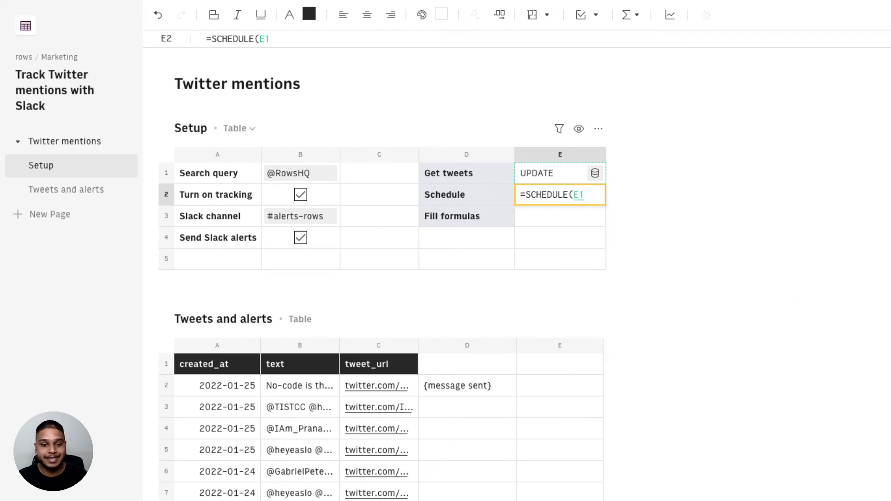
pyautogui.write(',')
pyautogui.write('"every 10')
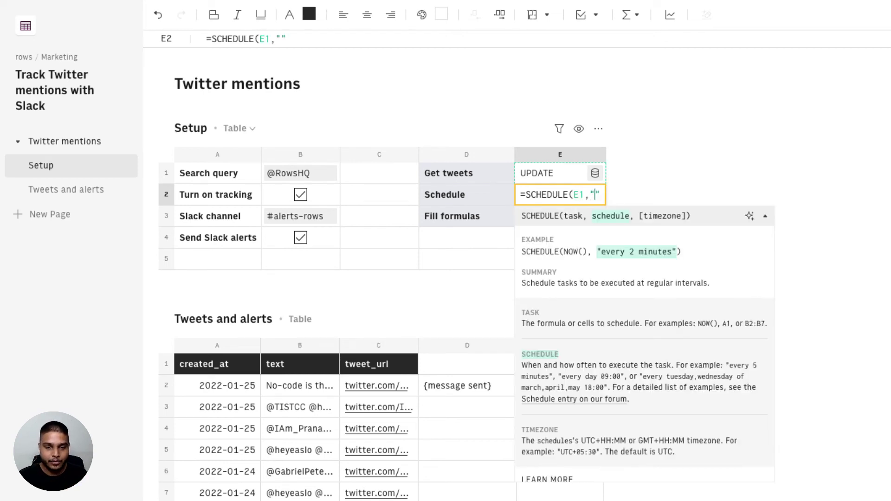
pyautogui.write(' minutes')
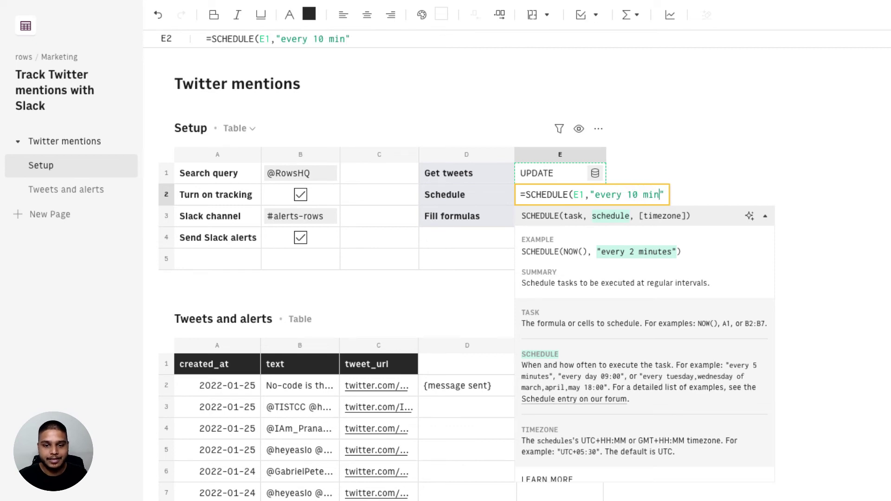
pyautogui.press('Return')
pyautogui.click(561, 194)
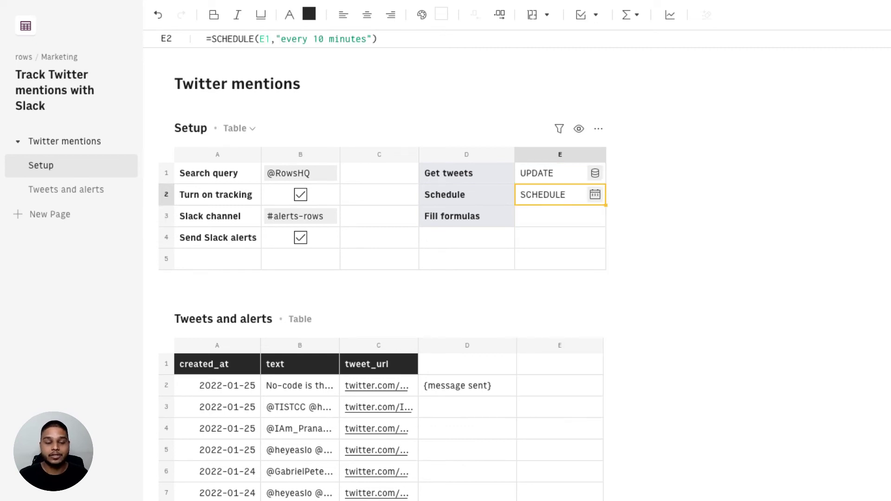
# Wrap it as =IF(B2,SCHEDULE(E1,"every 10 minutes"),"Turn on tracking") so it depends on the checkbox.
pyautogui.press('Return')
pyautogui.hotkey('shift', 'End')
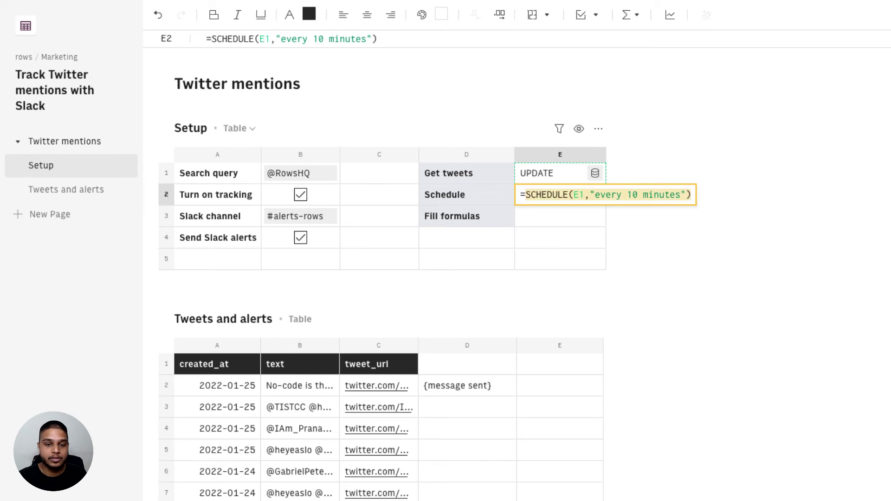
pyautogui.press('Delete')
pyautogui.write('if(')
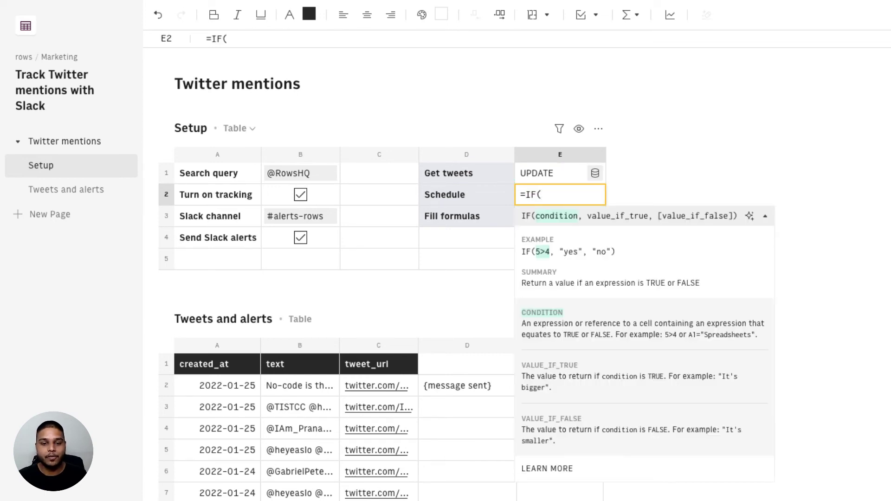
pyautogui.click(320, 192)
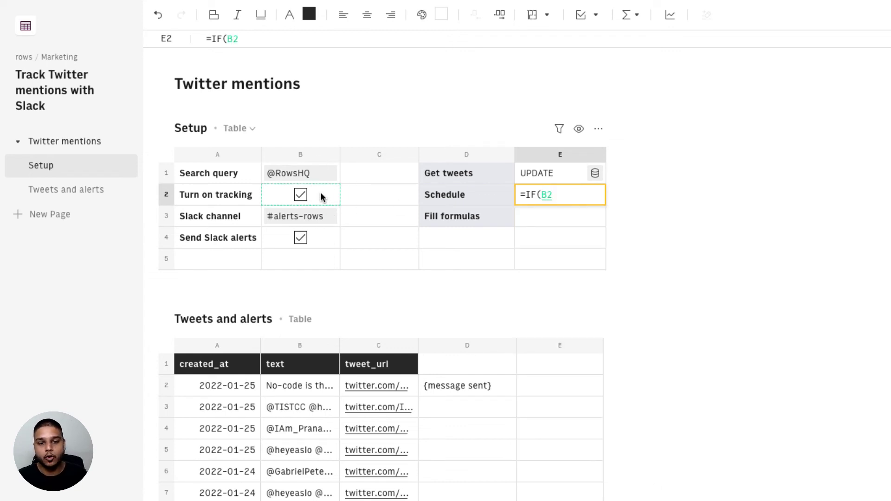
pyautogui.write(',SCHEDULE(E1,"every 10 minutes')
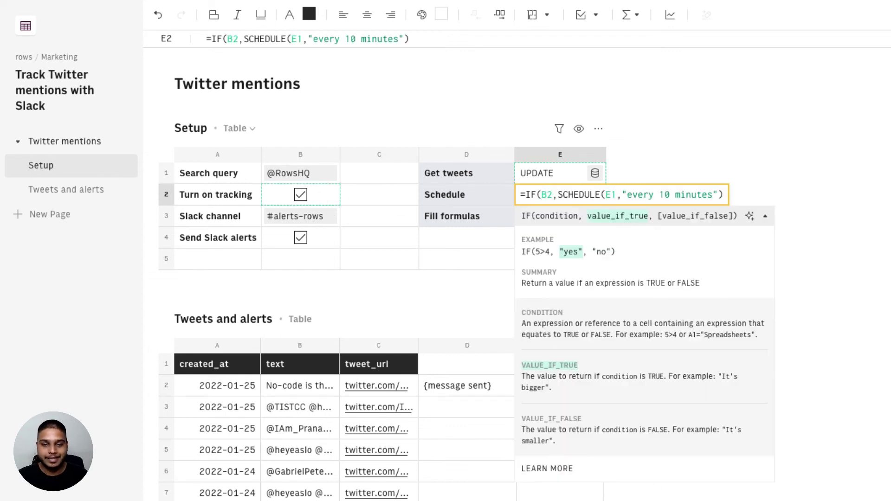
pyautogui.write(',"Turn ')
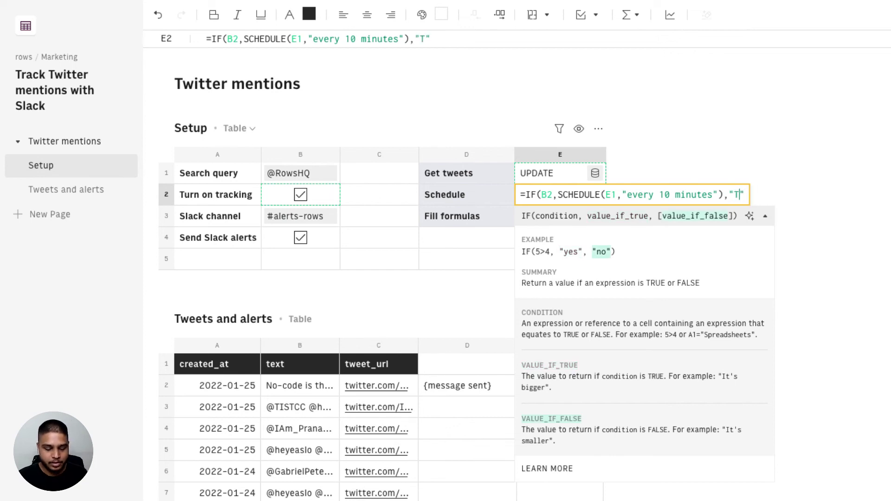
pyautogui.write('on tracking')
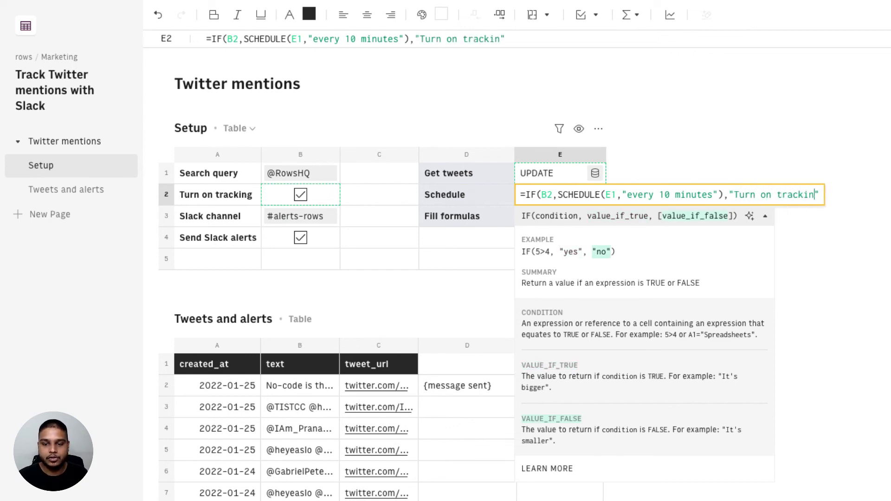
pyautogui.press('Return')
pyautogui.click(552, 195)
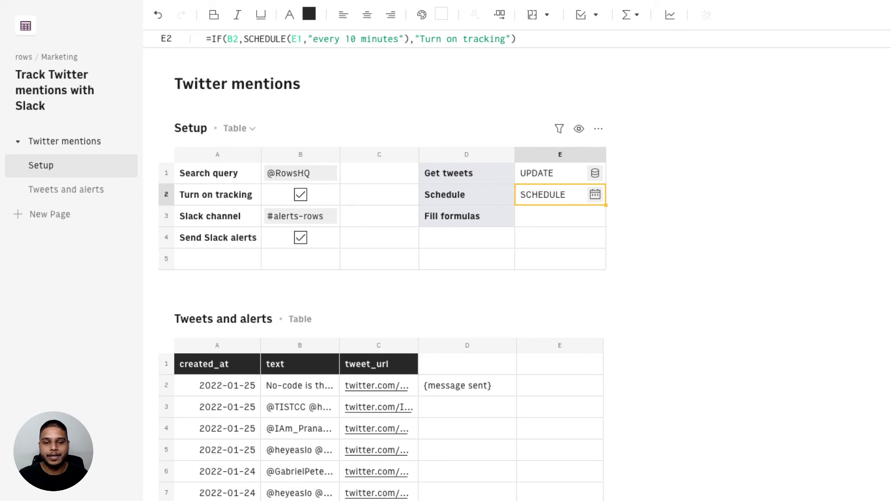
pyautogui.click(557, 216)
pyautogui.click(440, 369)
# Type 'Slack messages' in D1, make it bold and give it a light grey fill.
pyautogui.write('Slack me')
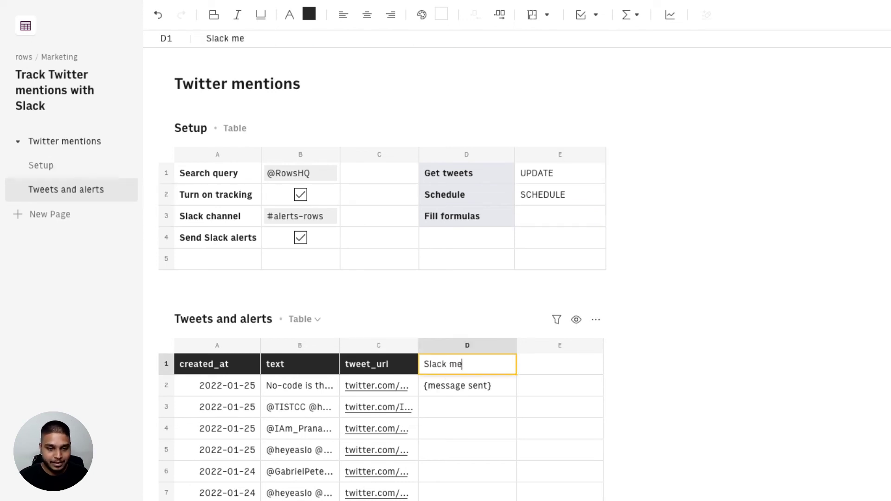
pyautogui.write('ssages')
pyautogui.press('Tab')
pyautogui.hotkey('shift', 'Tab')
pyautogui.hotkey('ctrl', 'b')
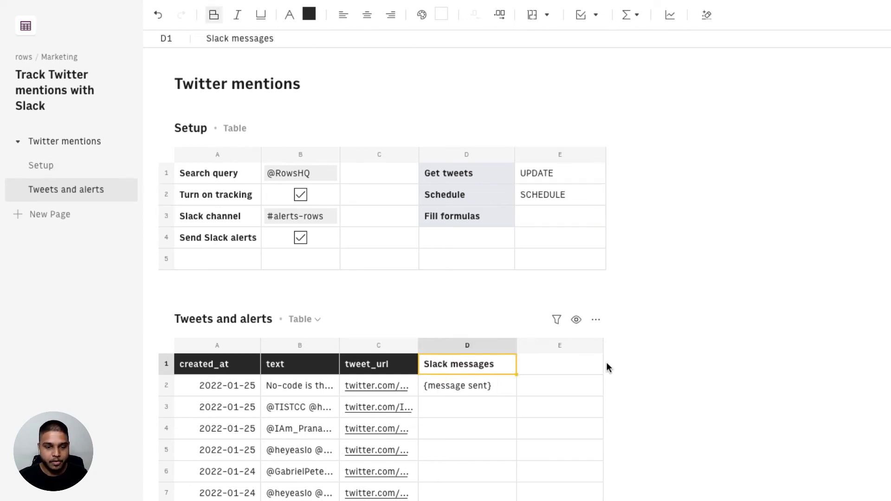
pyautogui.click(442, 14)
pyautogui.click(512, 47)
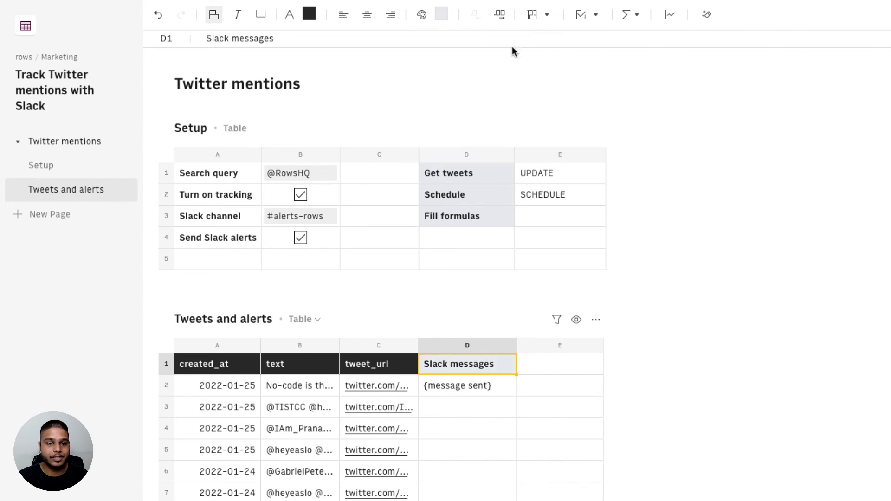
pyautogui.click(545, 220)
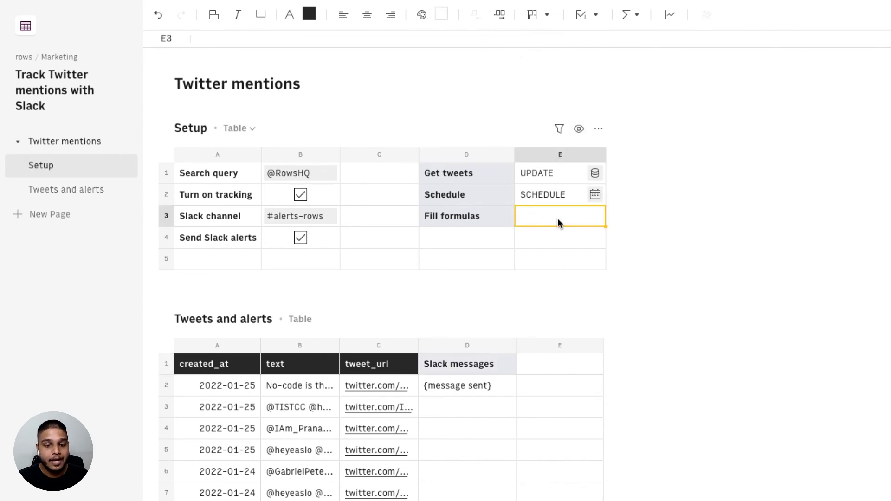
# Enter =FILL('Tweets and alerts'!D2,COUNTA('Tweets and alerts'!A2:A)) in E3 to fill the alert formula down.
pyautogui.write('=FILL(')
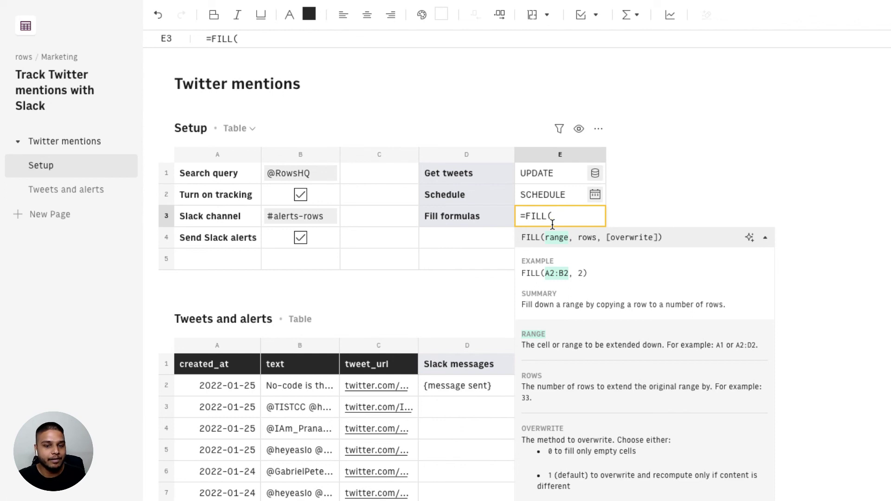
pyautogui.click(464, 386)
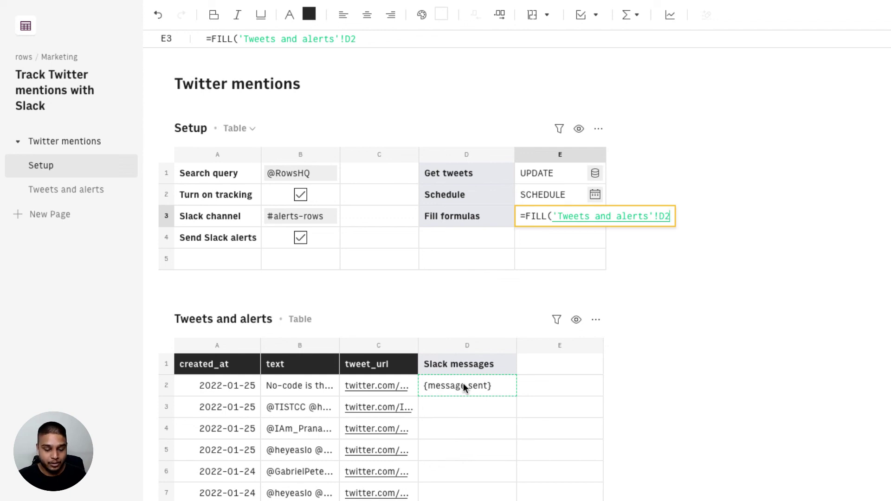
pyautogui.write(',')
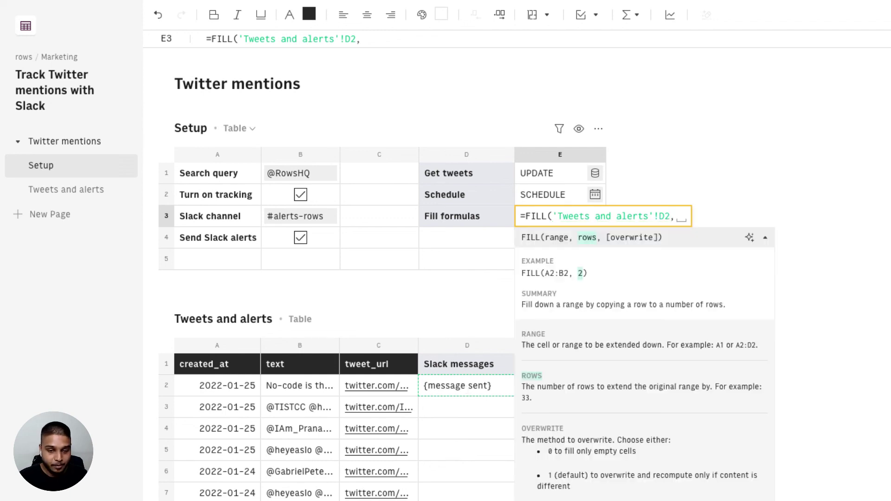
pyautogui.write('counta(')
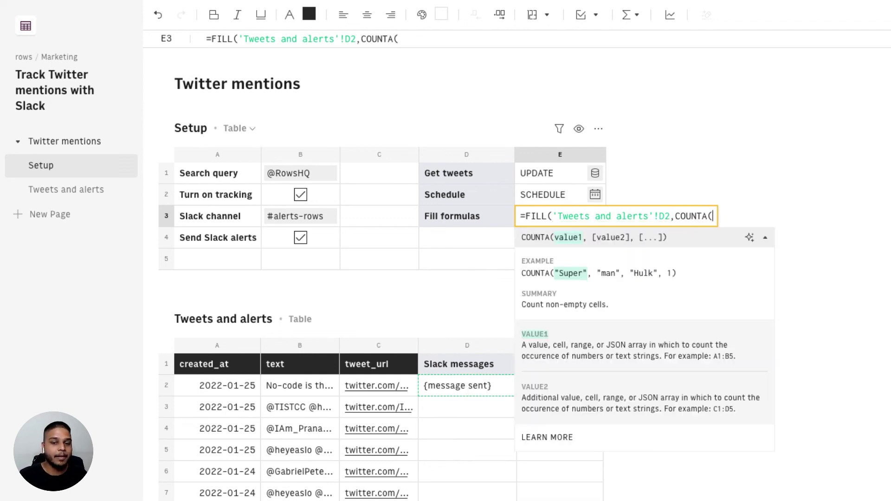
pyautogui.moveTo(232, 386); pyautogui.dragTo(227, 432)
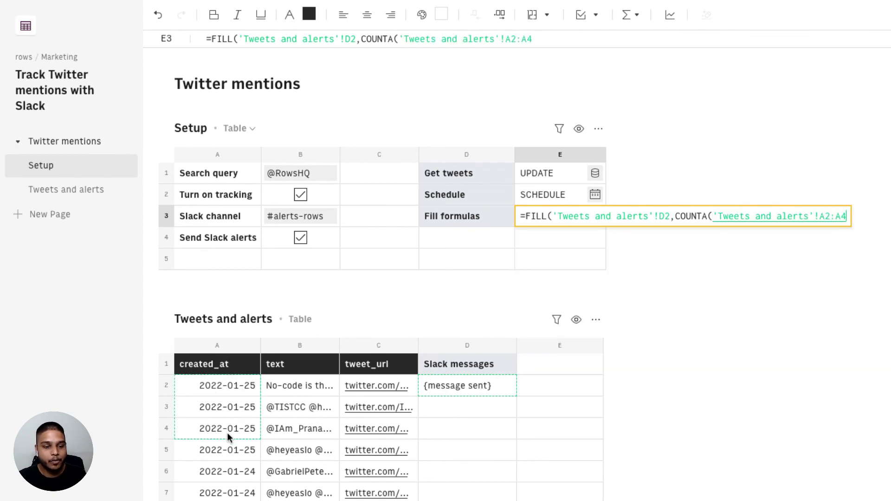
pyautogui.press('BackSpace')
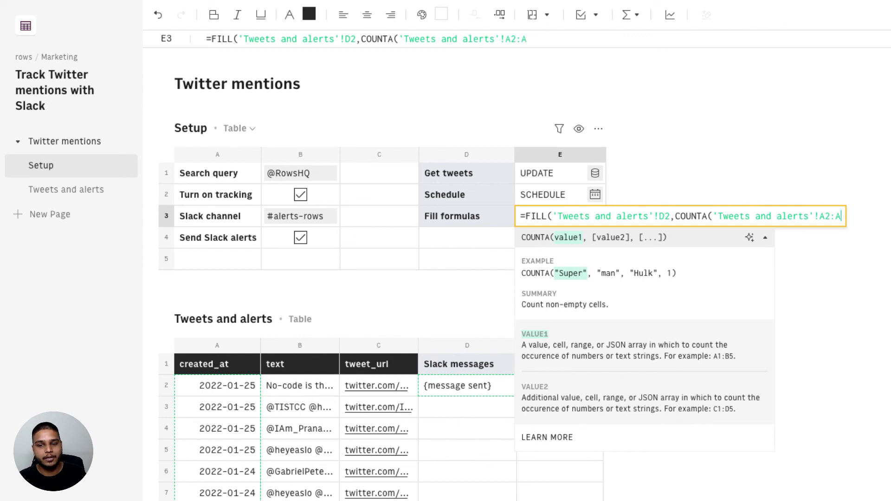
pyautogui.press('Return')
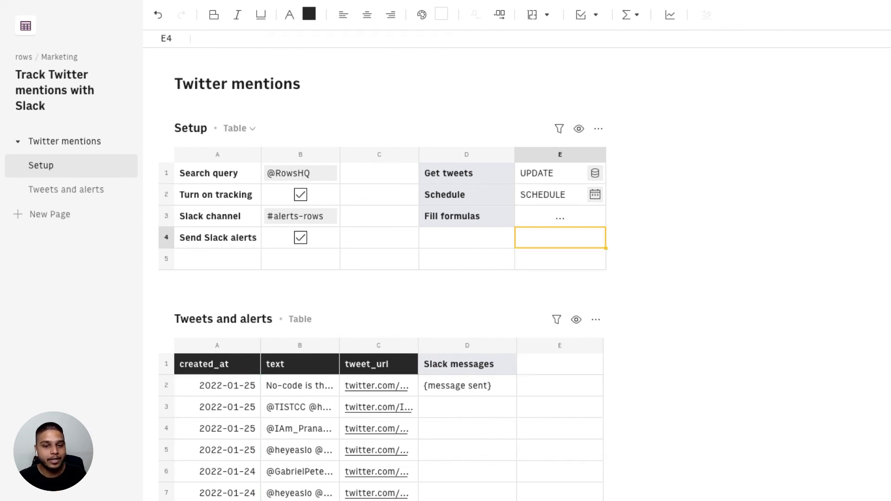
pyautogui.press('Up')
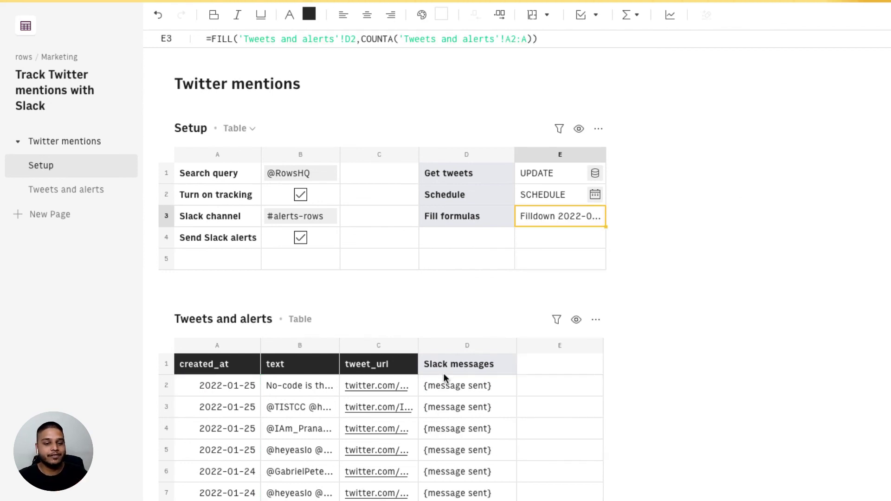
pyautogui.click(454, 486)
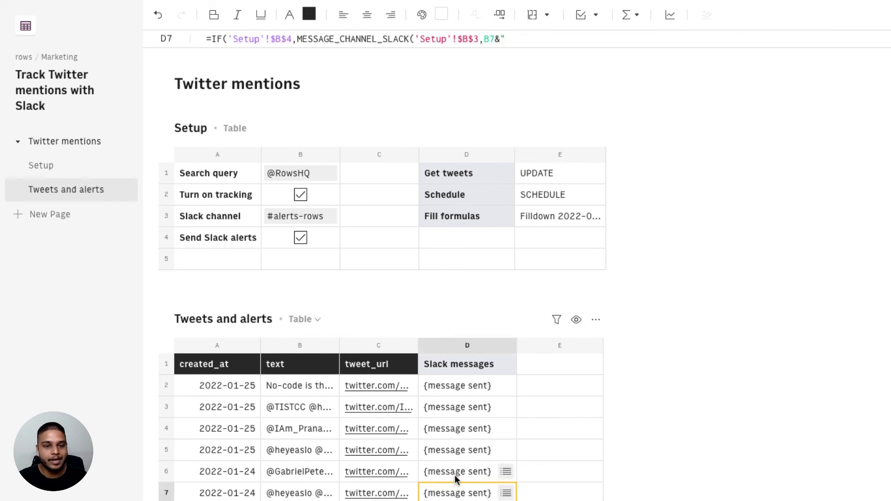